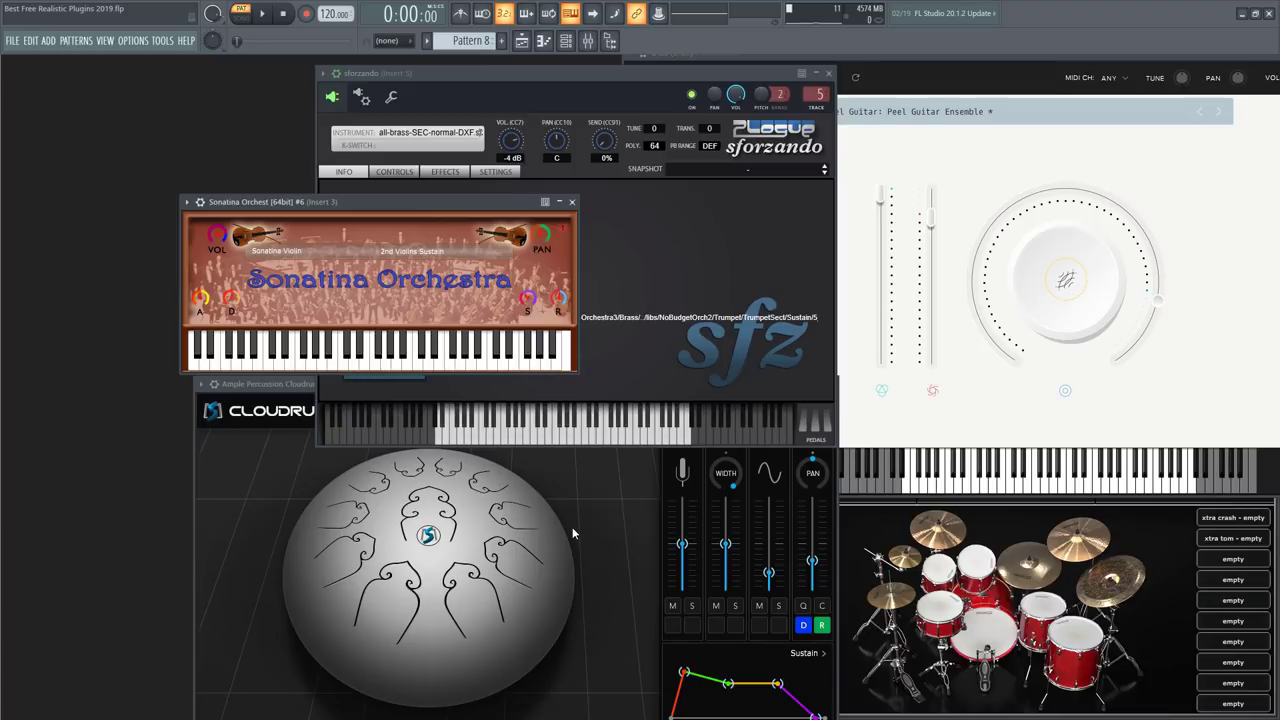
# Bring the Cloudrum and Spitfire LABS windows forward, then toggle the Browser on and off.
pyautogui.click(415, 563)
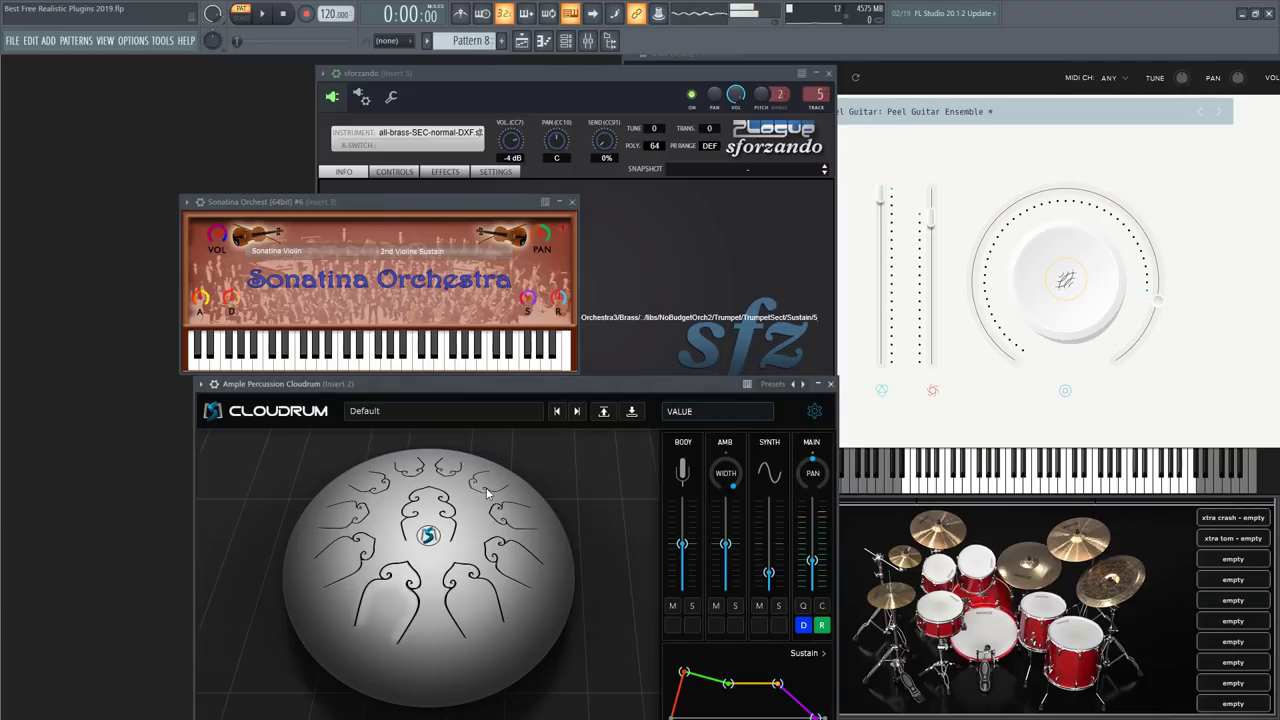
pyautogui.click(975, 494)
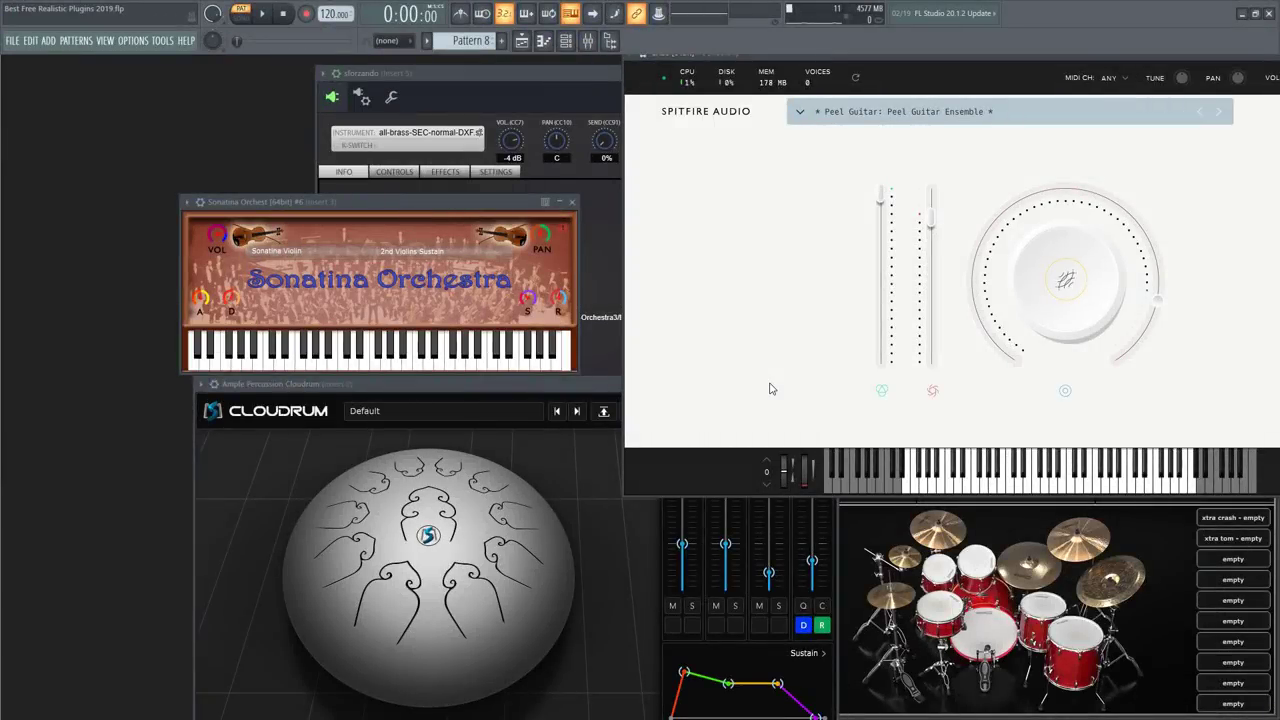
pyautogui.click(609, 43)
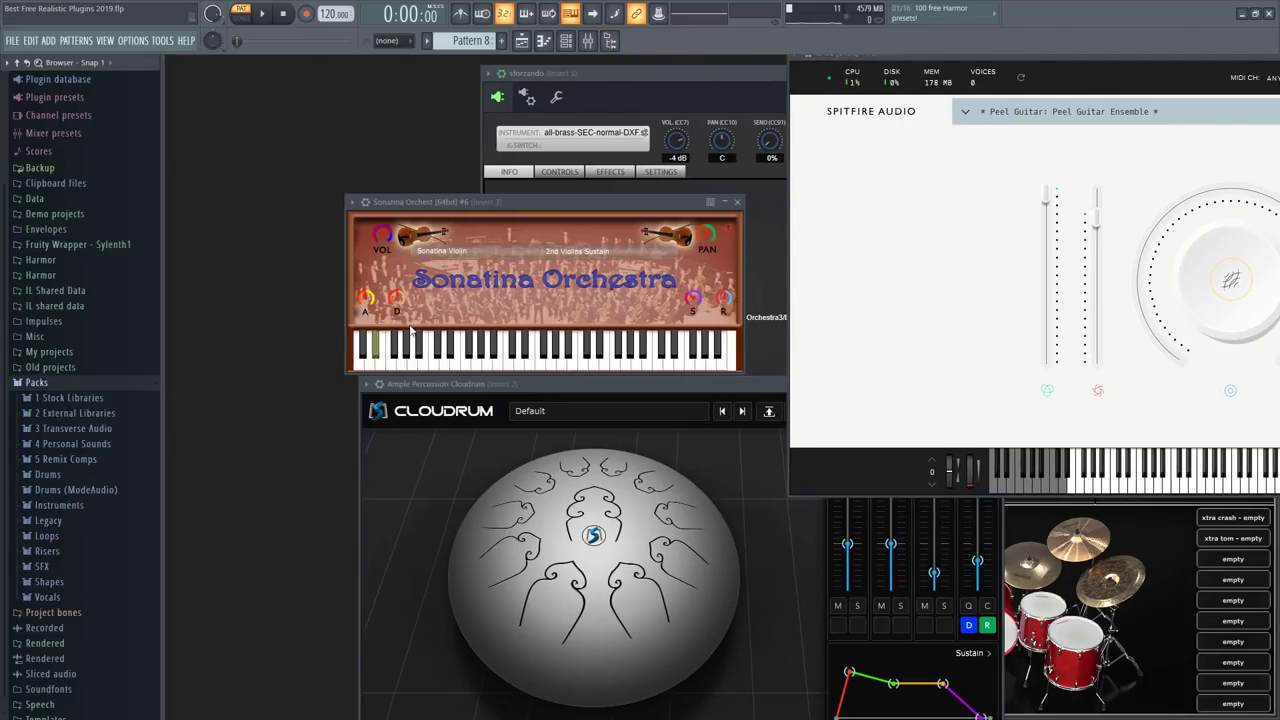
pyautogui.click(609, 43)
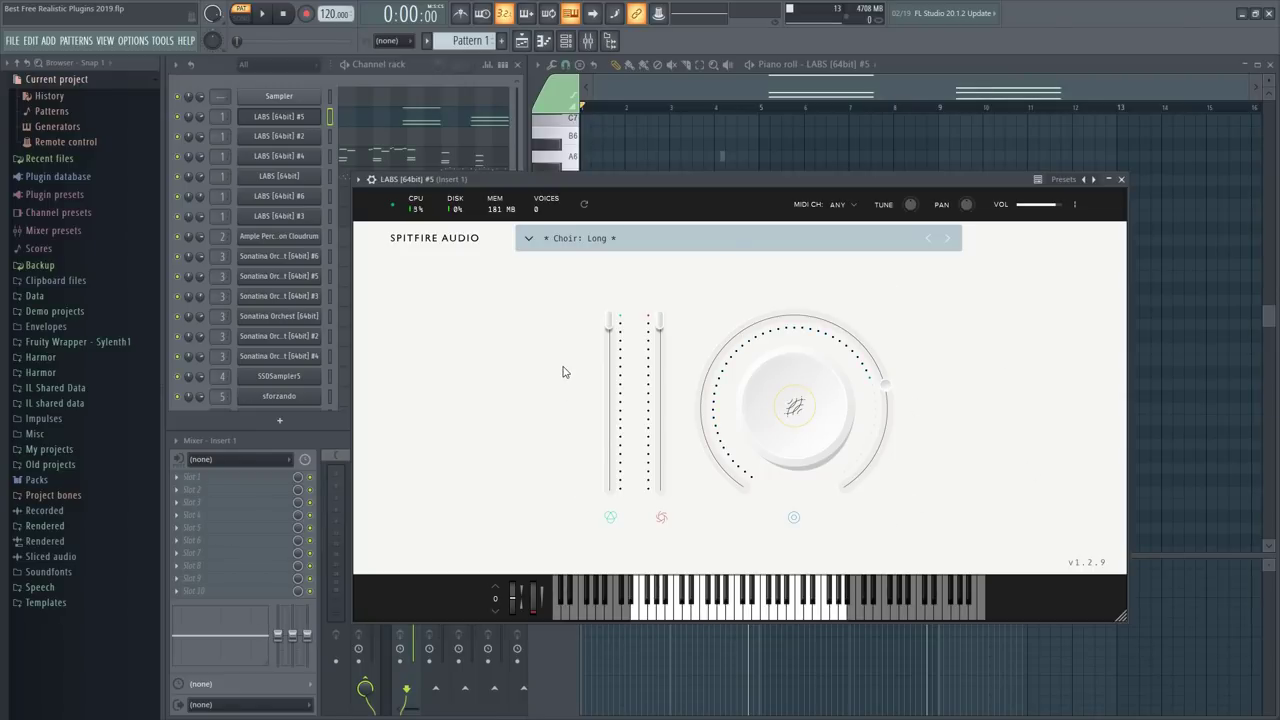
pyautogui.click(582, 243)
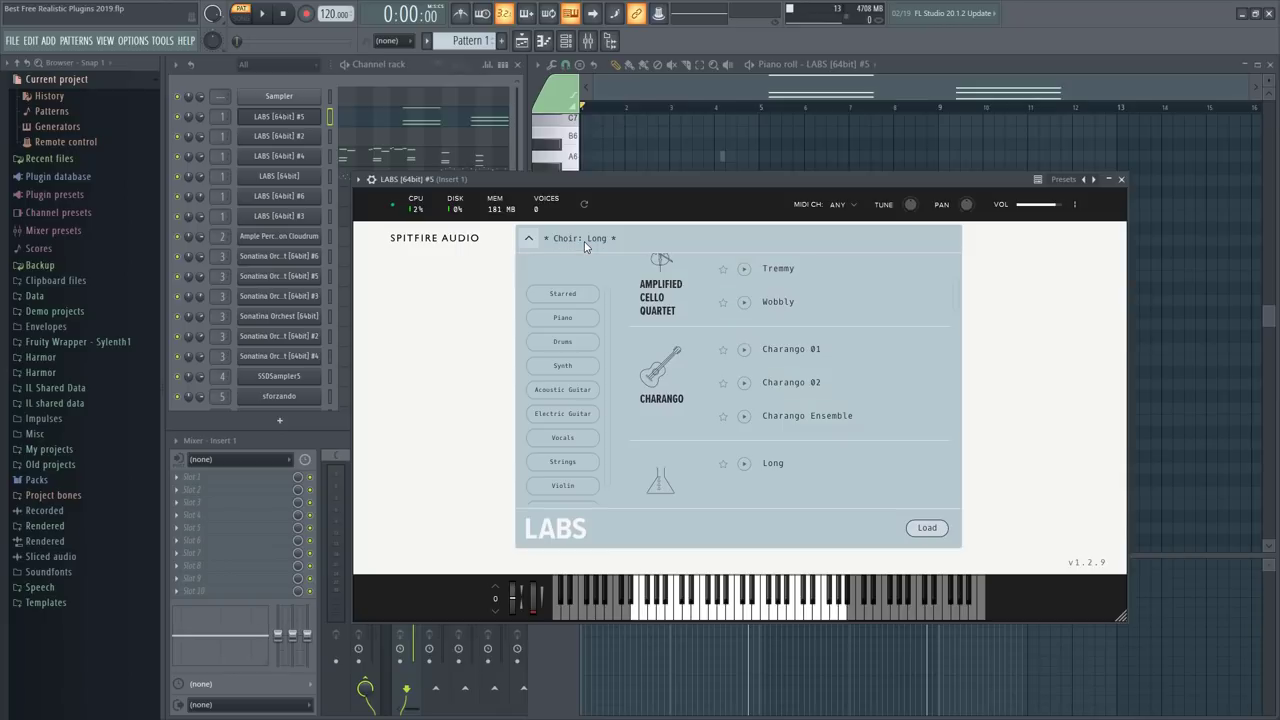
pyautogui.scroll(2, 909, 484)
pyautogui.scroll(1, 909, 480)
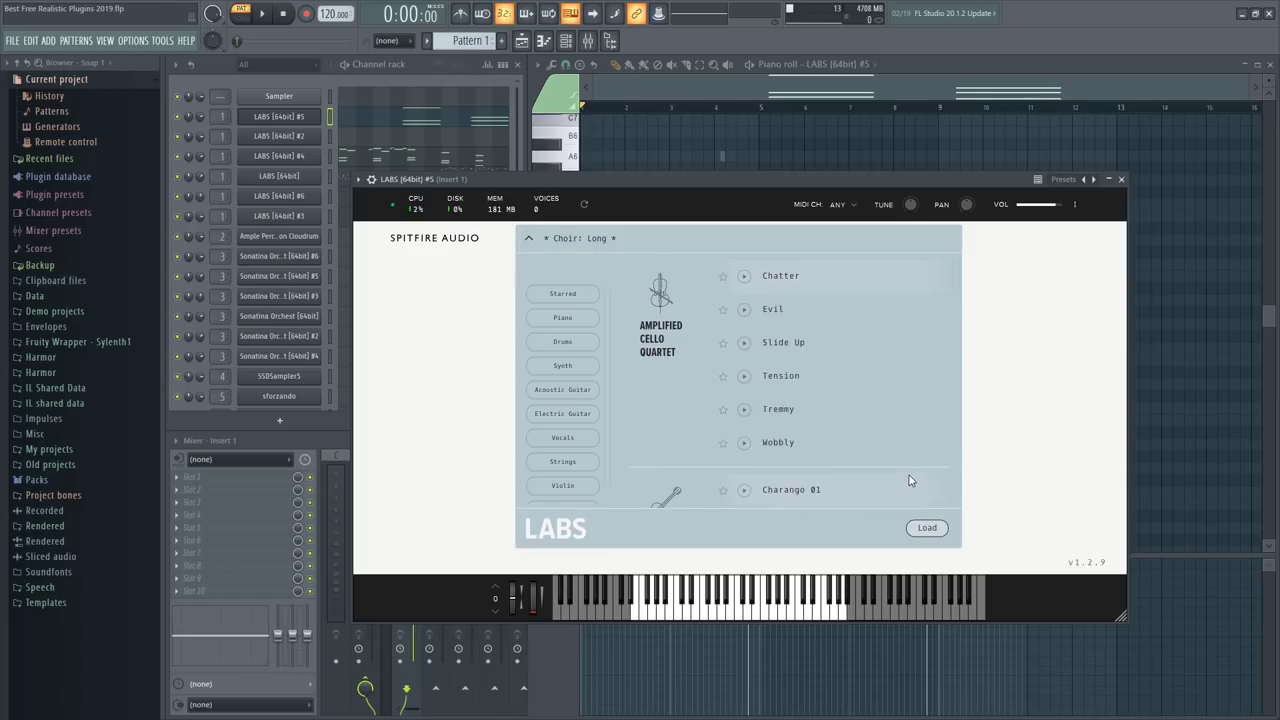
pyautogui.scroll(-2, 957, 280)
pyautogui.scroll(-2, 955, 290)
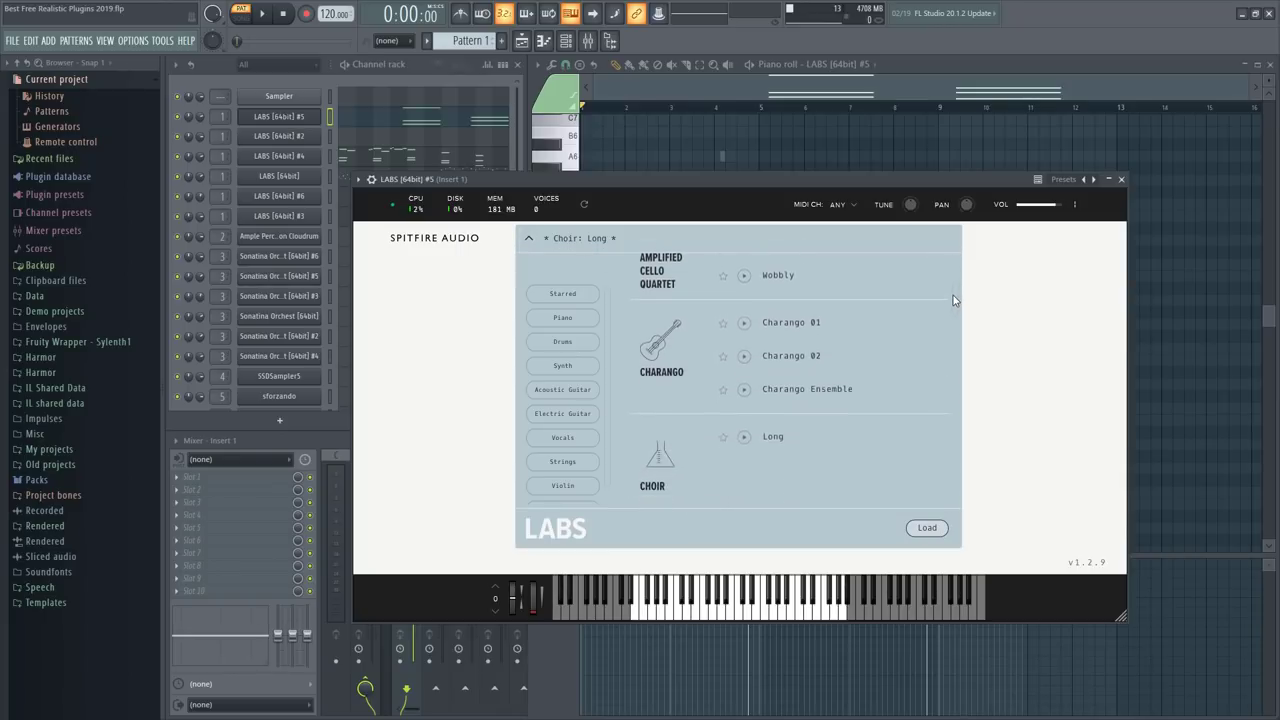
pyautogui.scroll(-2, 953, 295)
pyautogui.scroll(-2, 950, 315)
pyautogui.scroll(-2, 946, 332)
pyautogui.scroll(-2, 946, 335)
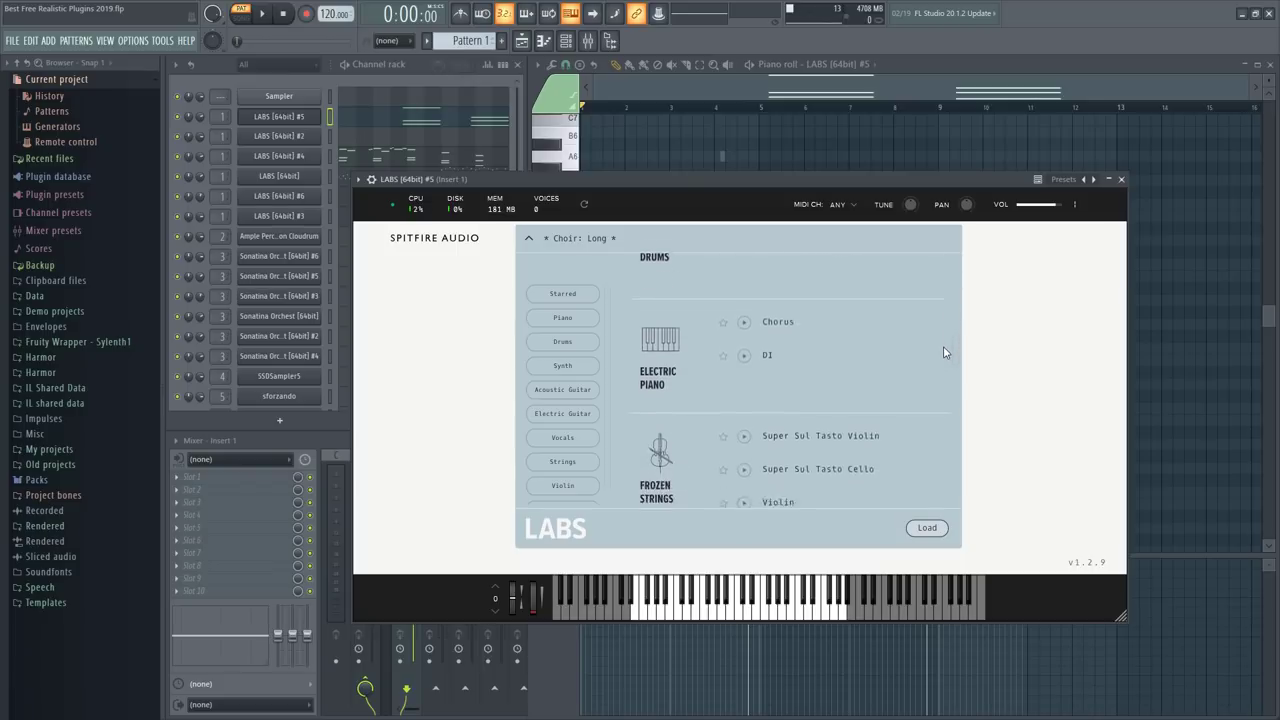
pyautogui.scroll(-2, 944, 350)
pyautogui.scroll(-3, 943, 365)
pyautogui.scroll(-1, 943, 385)
pyautogui.scroll(-2, 943, 405)
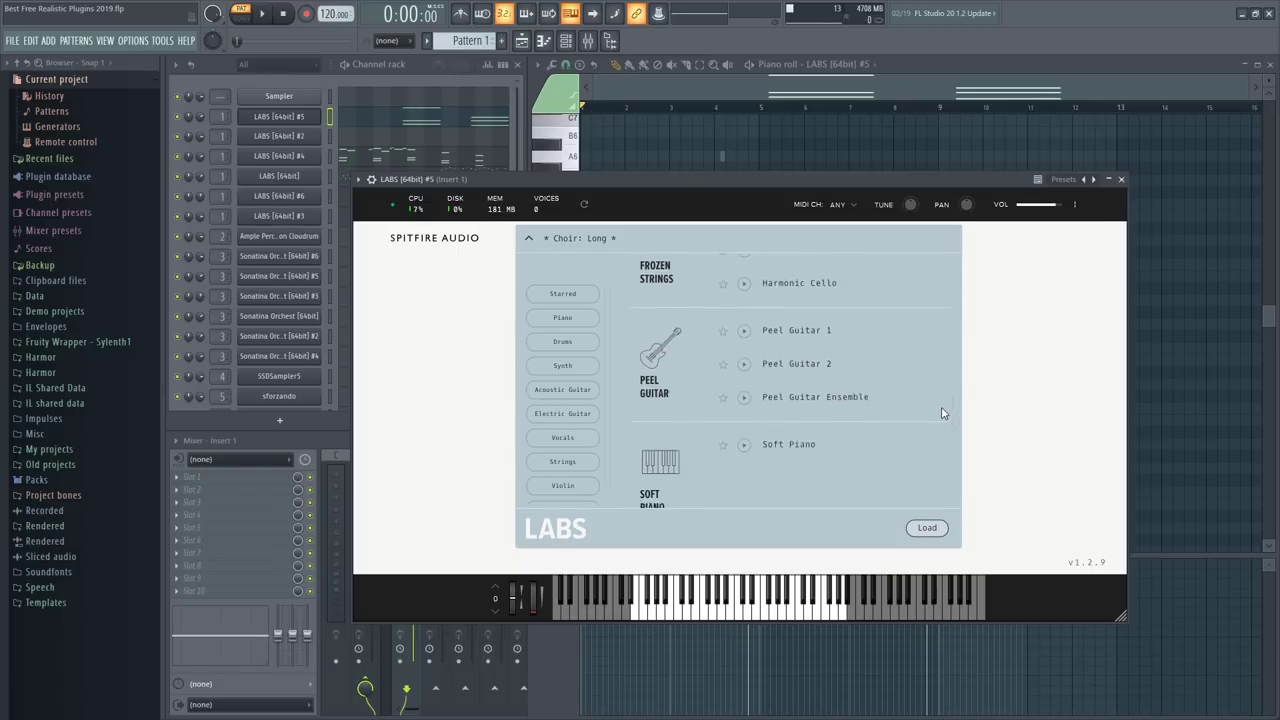
pyautogui.scroll(-2, 943, 420)
pyautogui.scroll(-2, 943, 435)
pyautogui.scroll(-2, 941, 450)
pyautogui.scroll(-2, 941, 457)
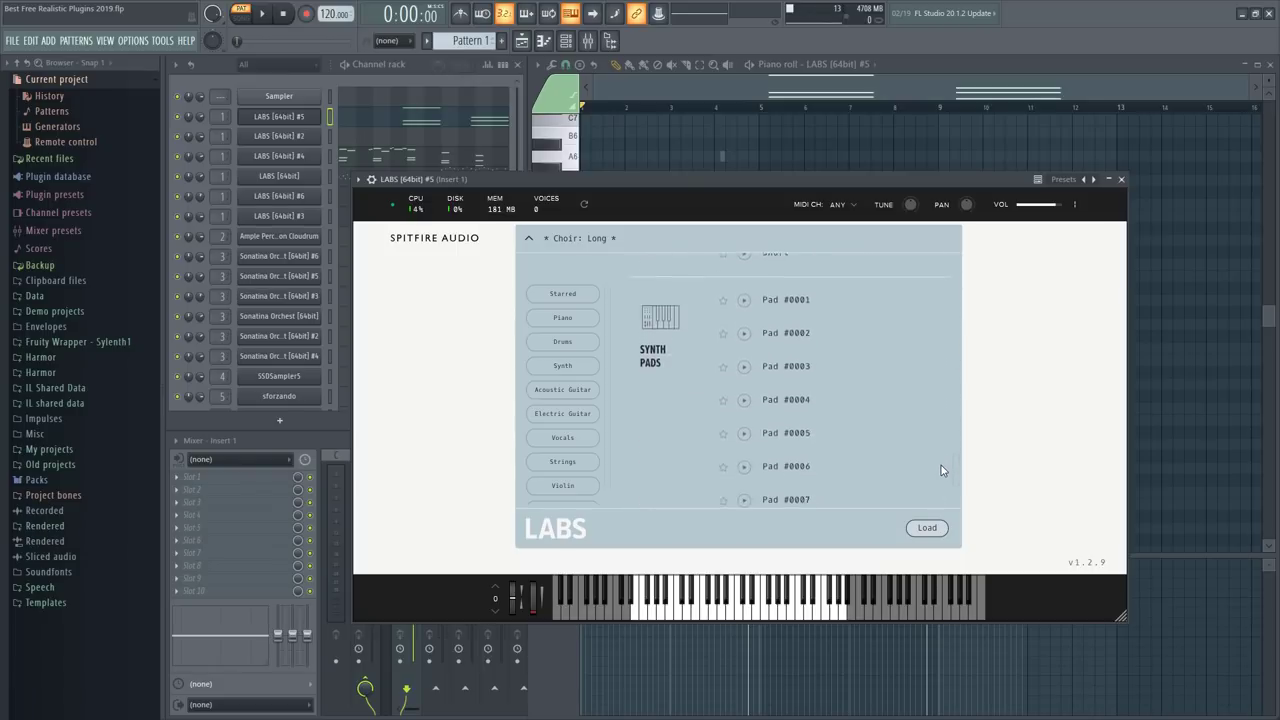
pyautogui.scroll(-2, 941, 465)
pyautogui.scroll(-2, 941, 475)
pyautogui.scroll(-1, 941, 485)
pyautogui.scroll(3, 943, 466)
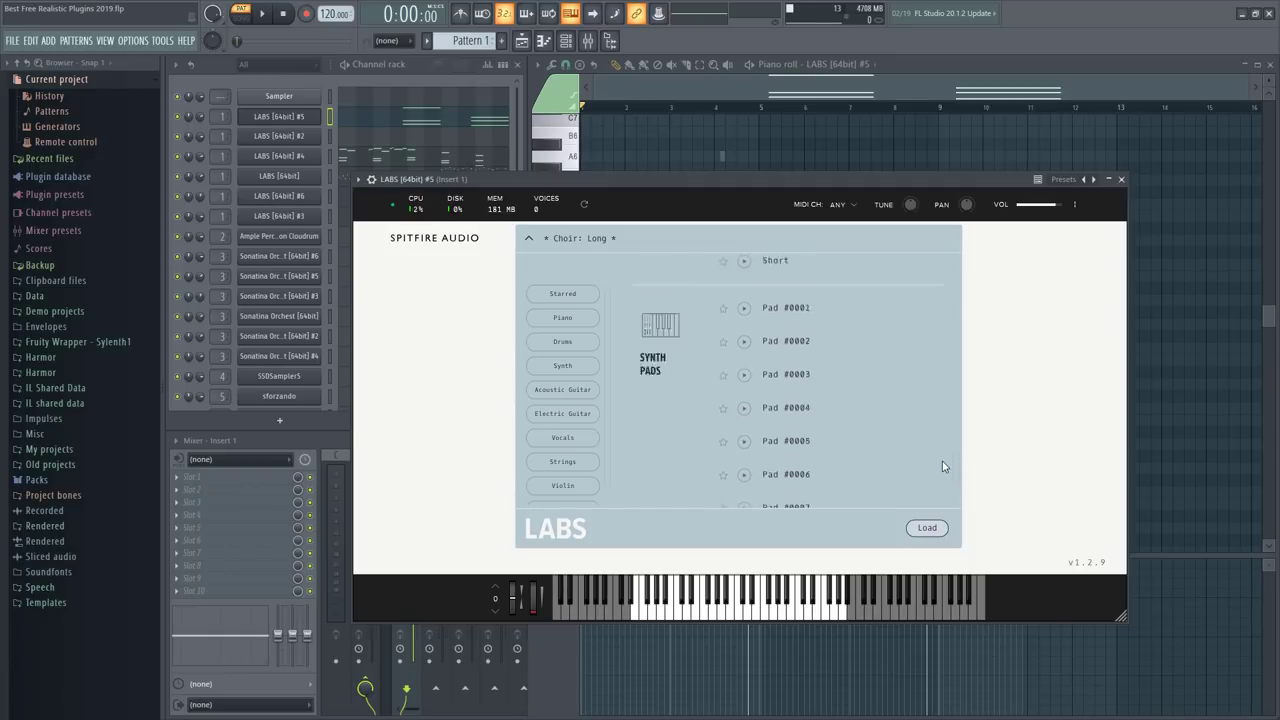
pyautogui.scroll(5, 948, 366)
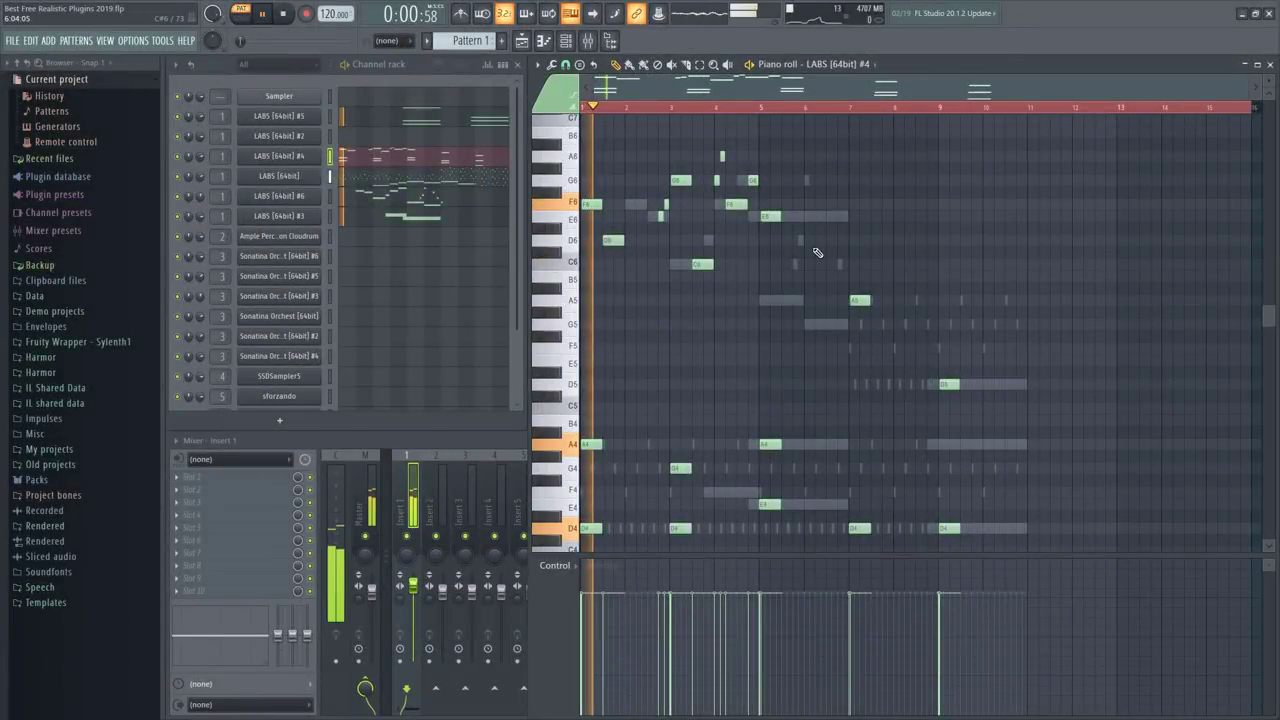
# Audition each LABS channel's notes in turn: LABS, #6, #3, #5, then LABS again.
pyautogui.scroll(-1, 663, 343)
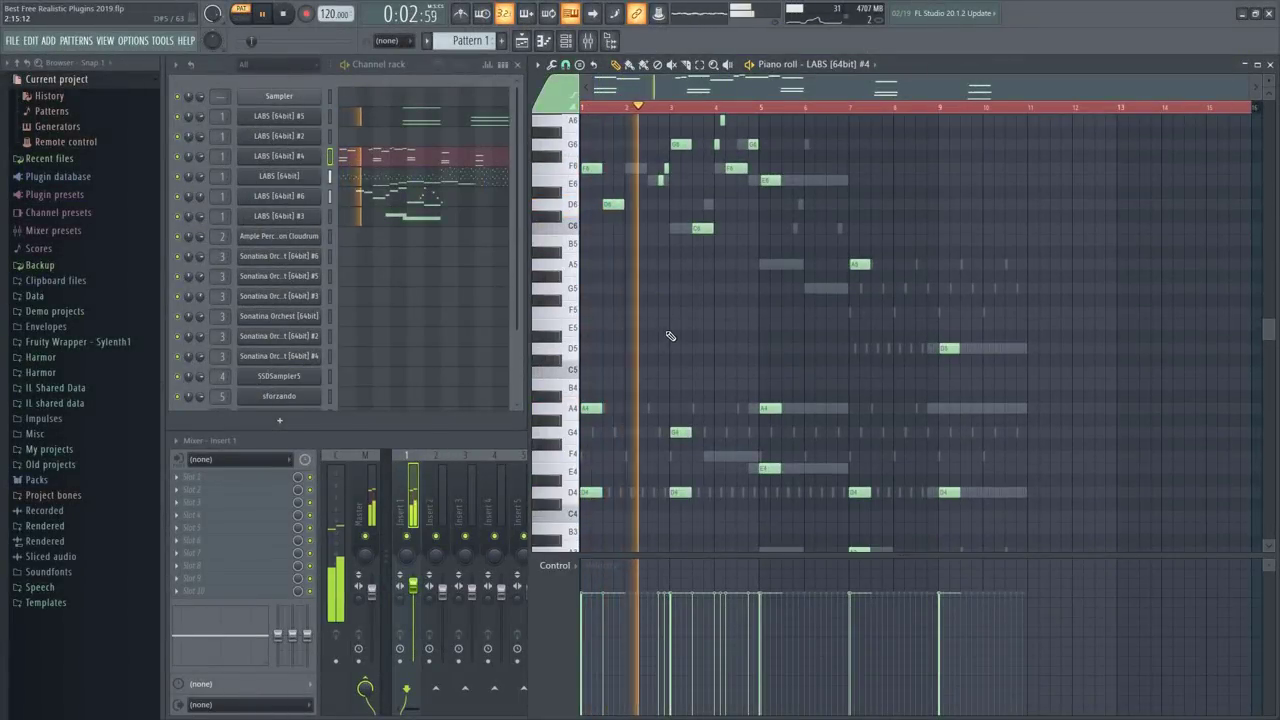
pyautogui.scroll(1, 669, 337)
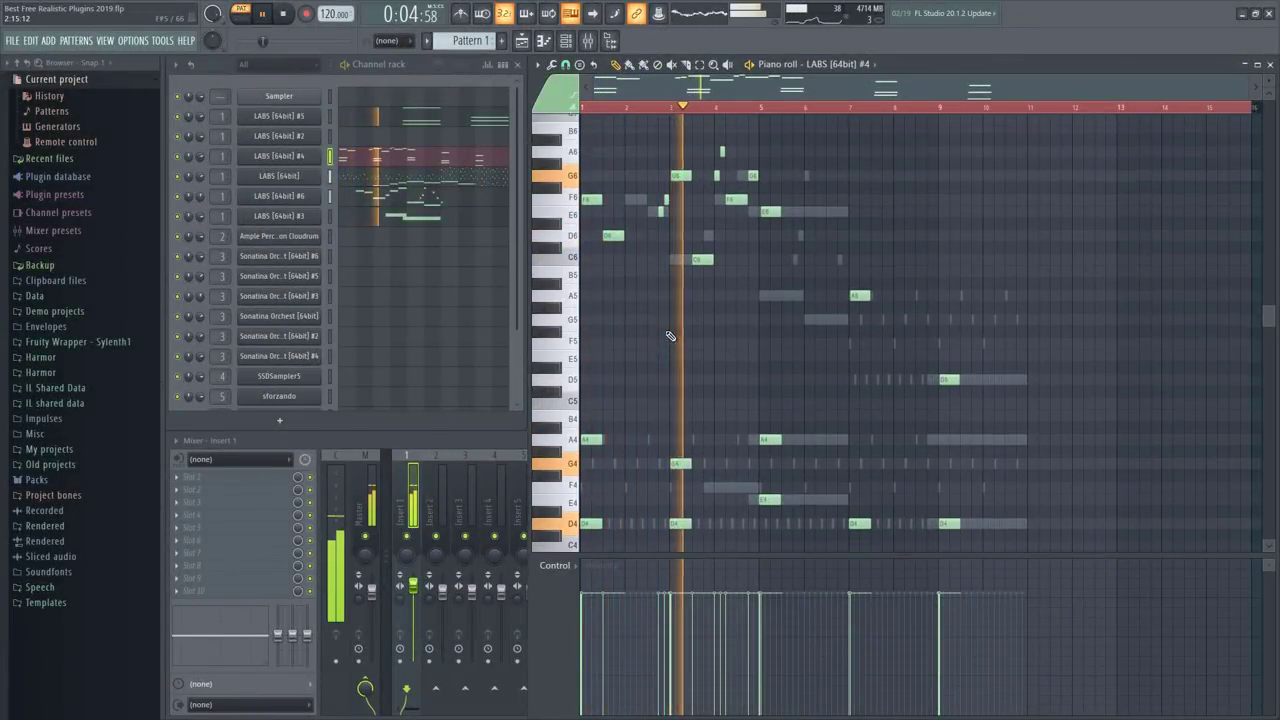
pyautogui.click(470, 178)
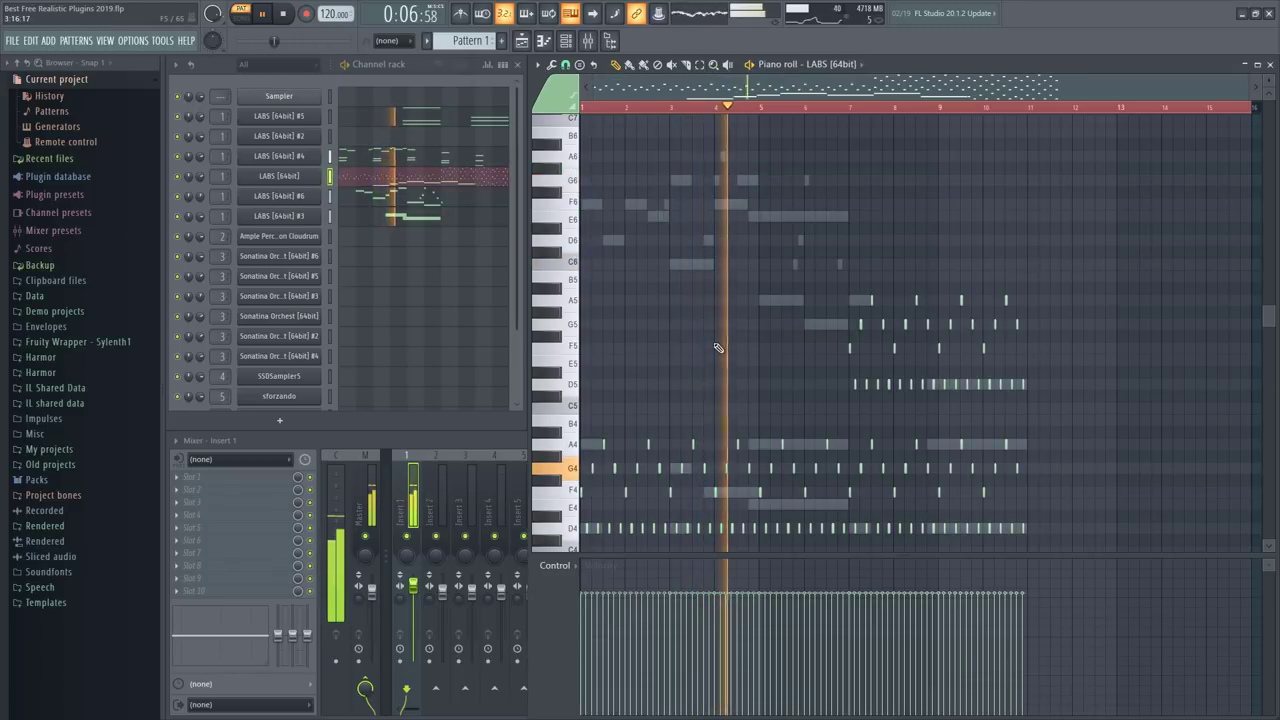
pyautogui.scroll(-1, 693, 311)
pyautogui.scroll(-1, 695, 305)
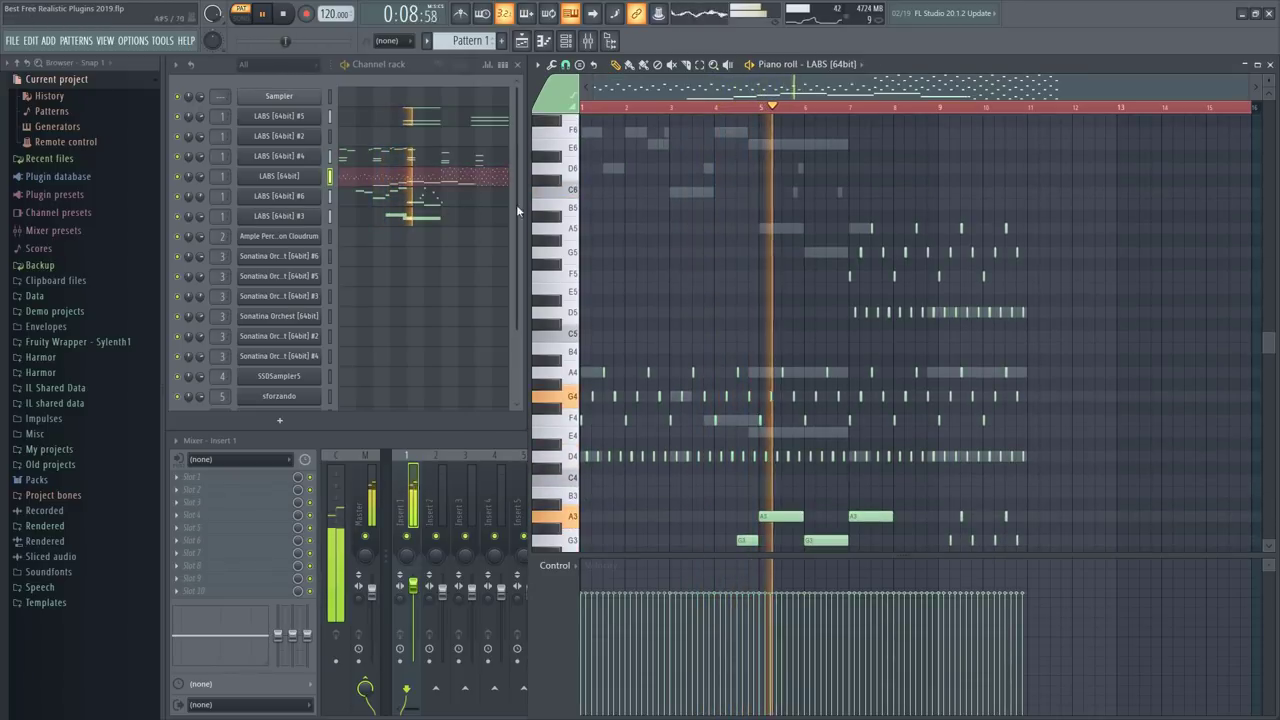
pyautogui.click(403, 198)
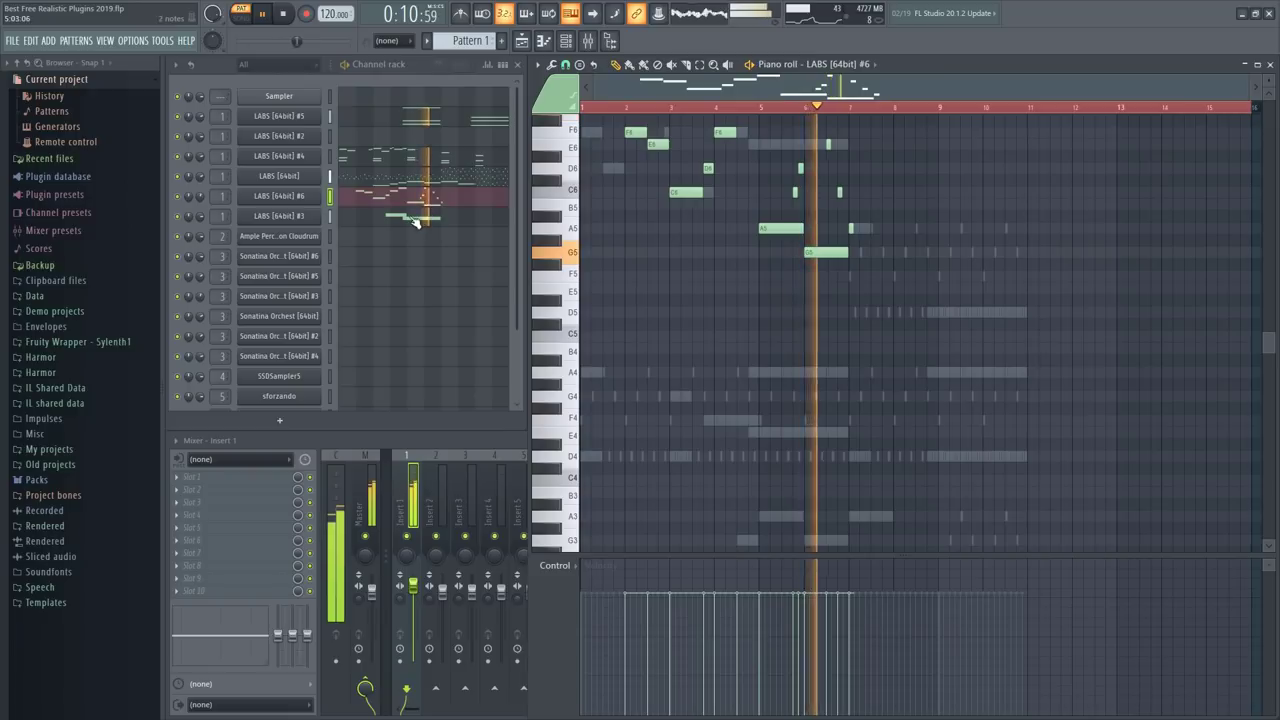
pyautogui.click(424, 220)
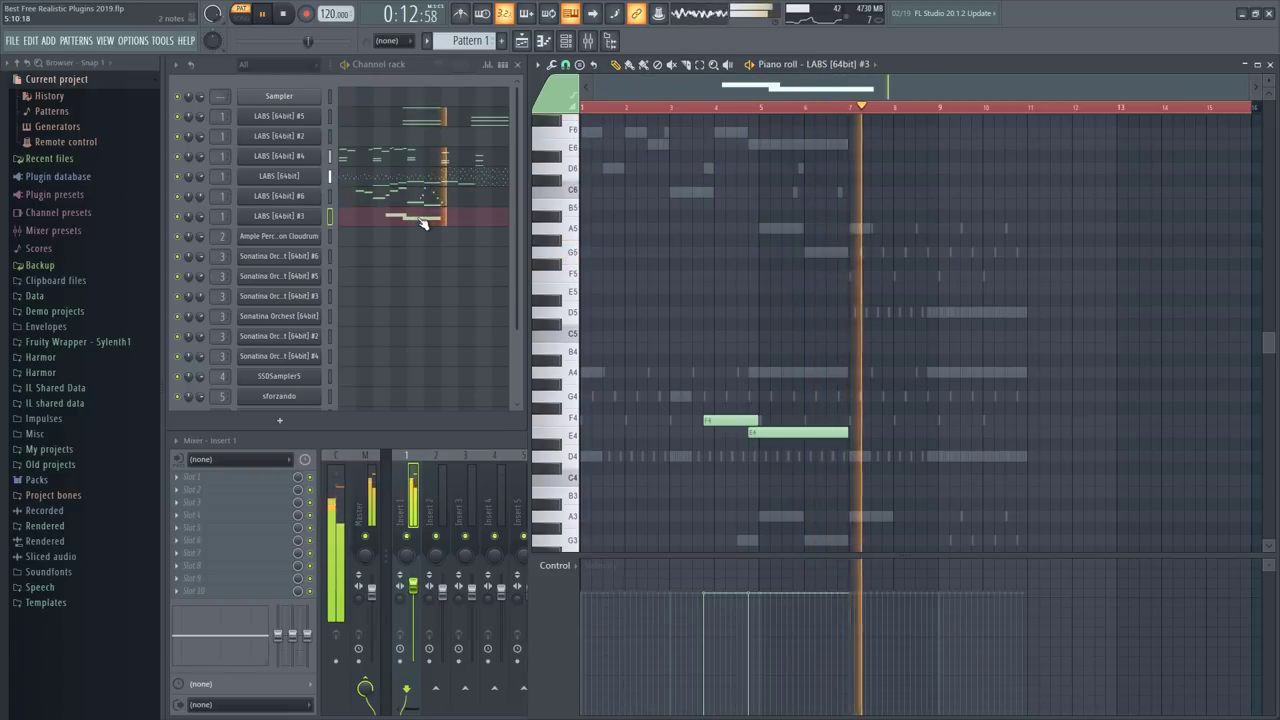
pyautogui.click(440, 122)
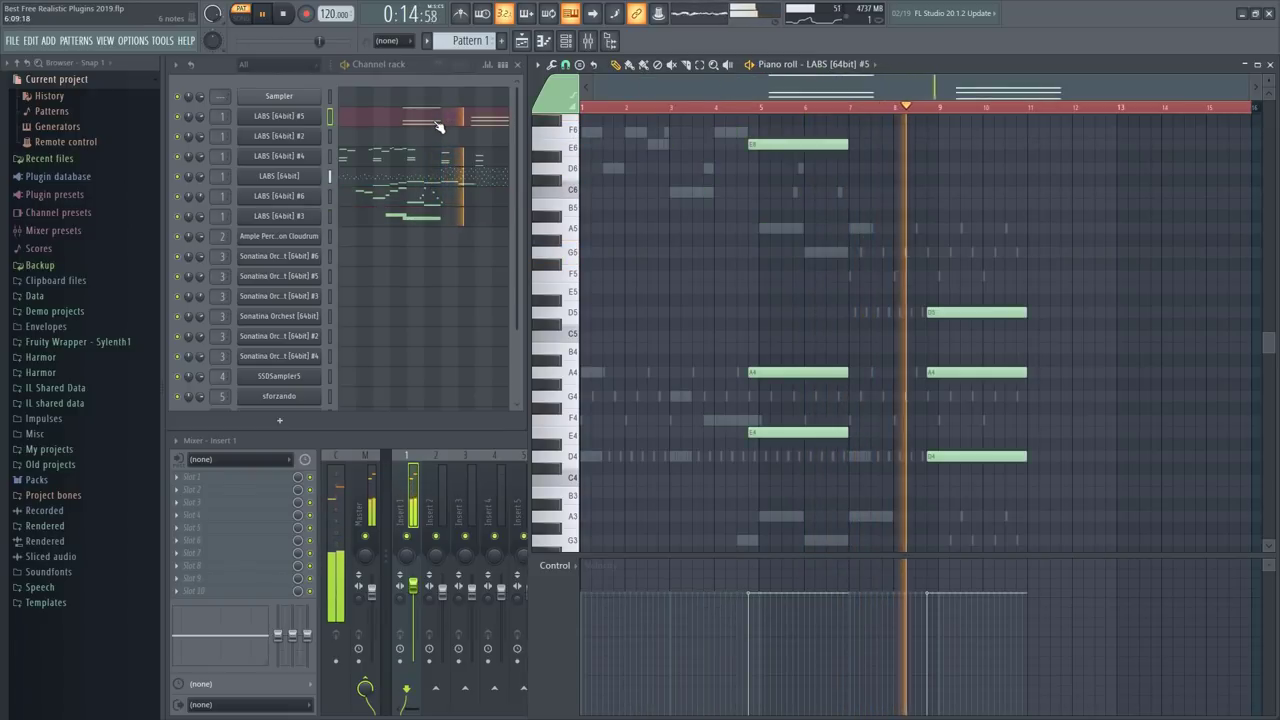
pyautogui.click(463, 185)
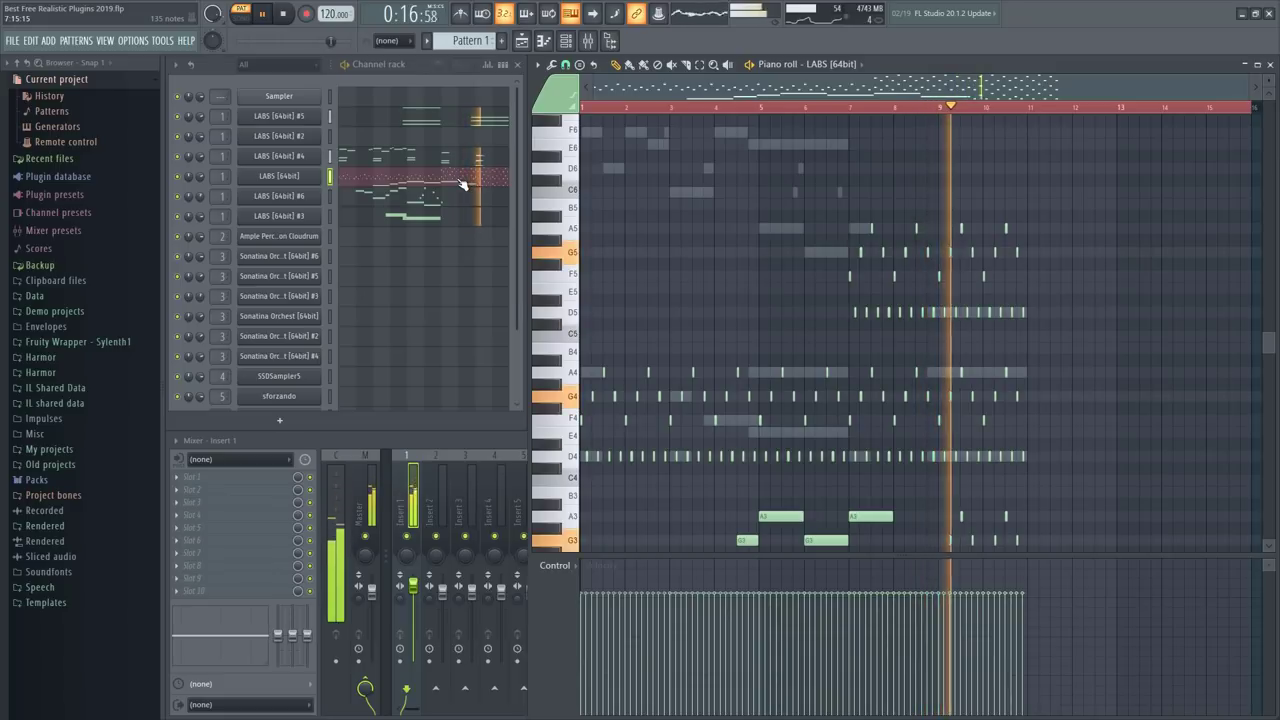
pyautogui.scroll(-2, 1160, 329)
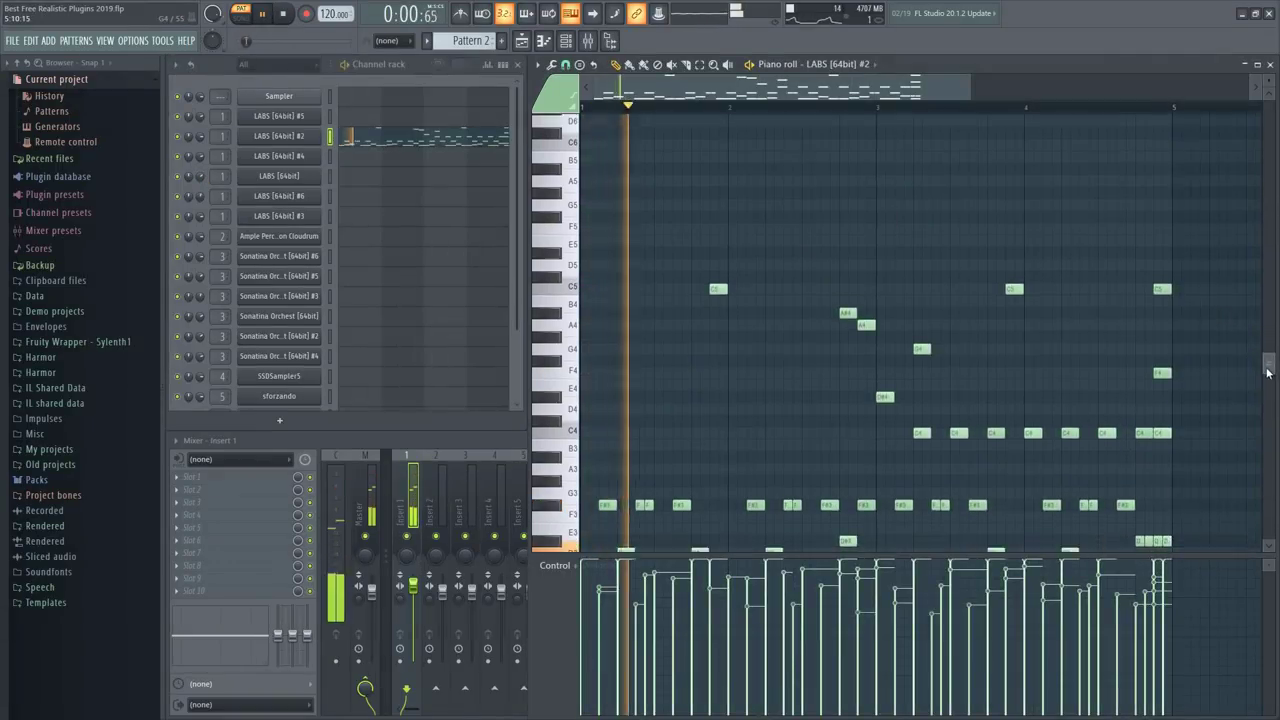
pyautogui.moveTo(1263, 407)
pyautogui.mouseDown()
pyautogui.moveTo(1258, 313)
pyautogui.moveTo(1273, 398)
pyautogui.mouseUp()
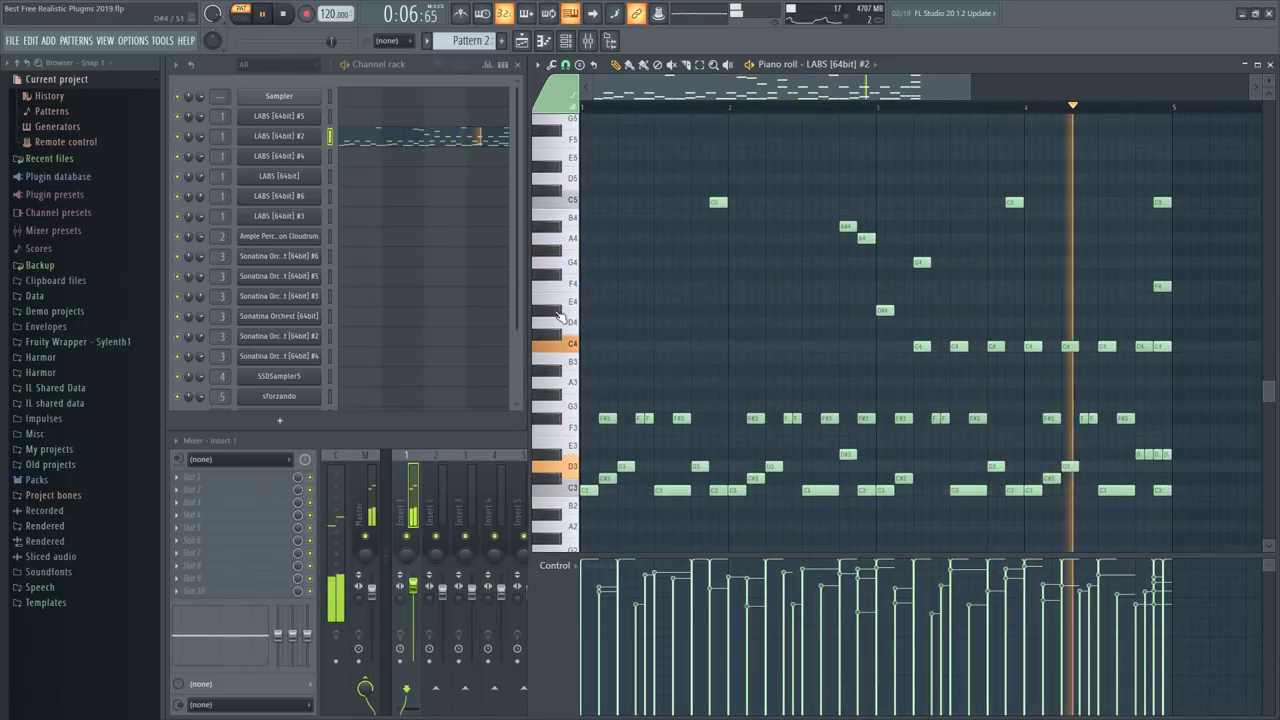
# Audition the Cloudrum drum notes and pattern, then stop and switch to Pattern 4.
pyautogui.press('space')
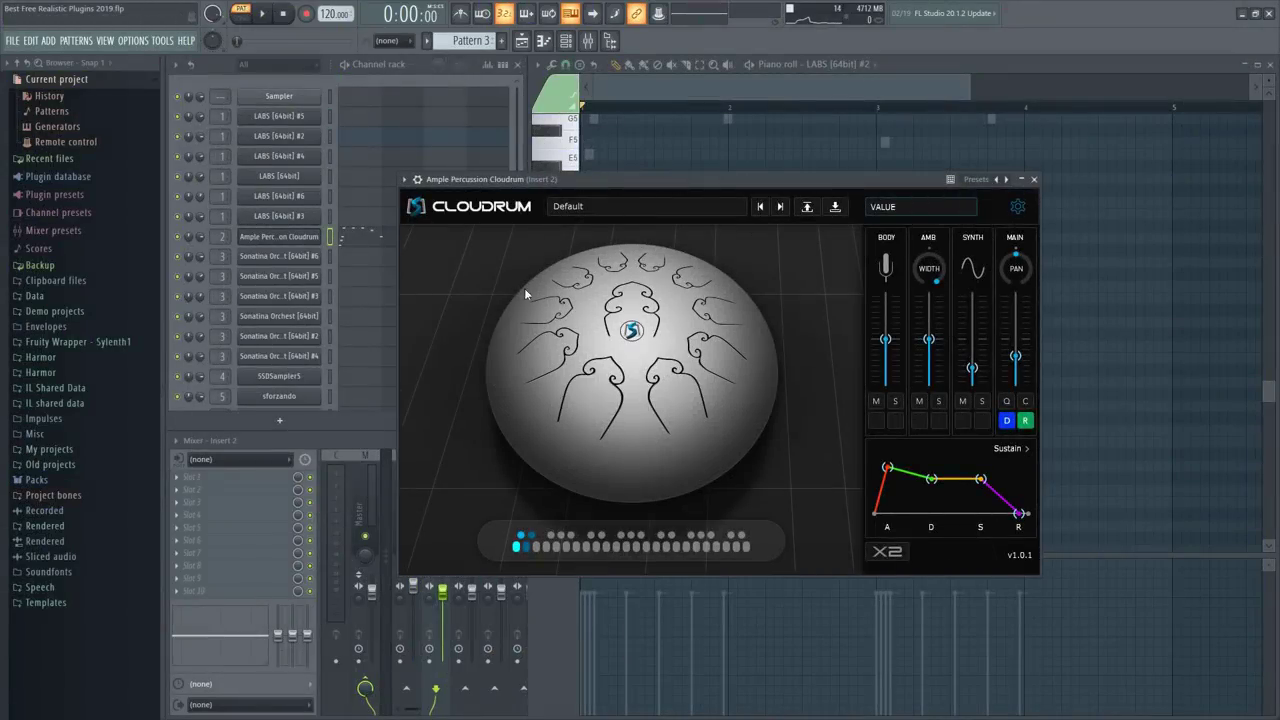
pyautogui.click(632, 306)
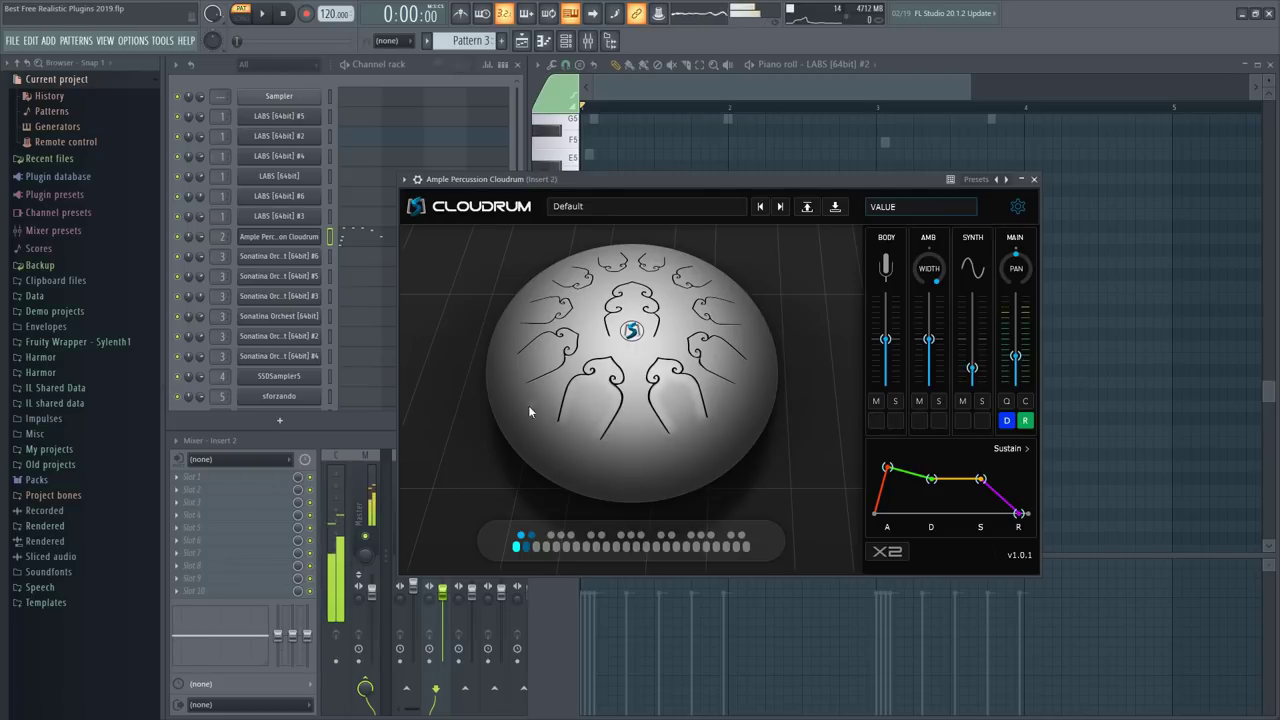
pyautogui.click(576, 547)
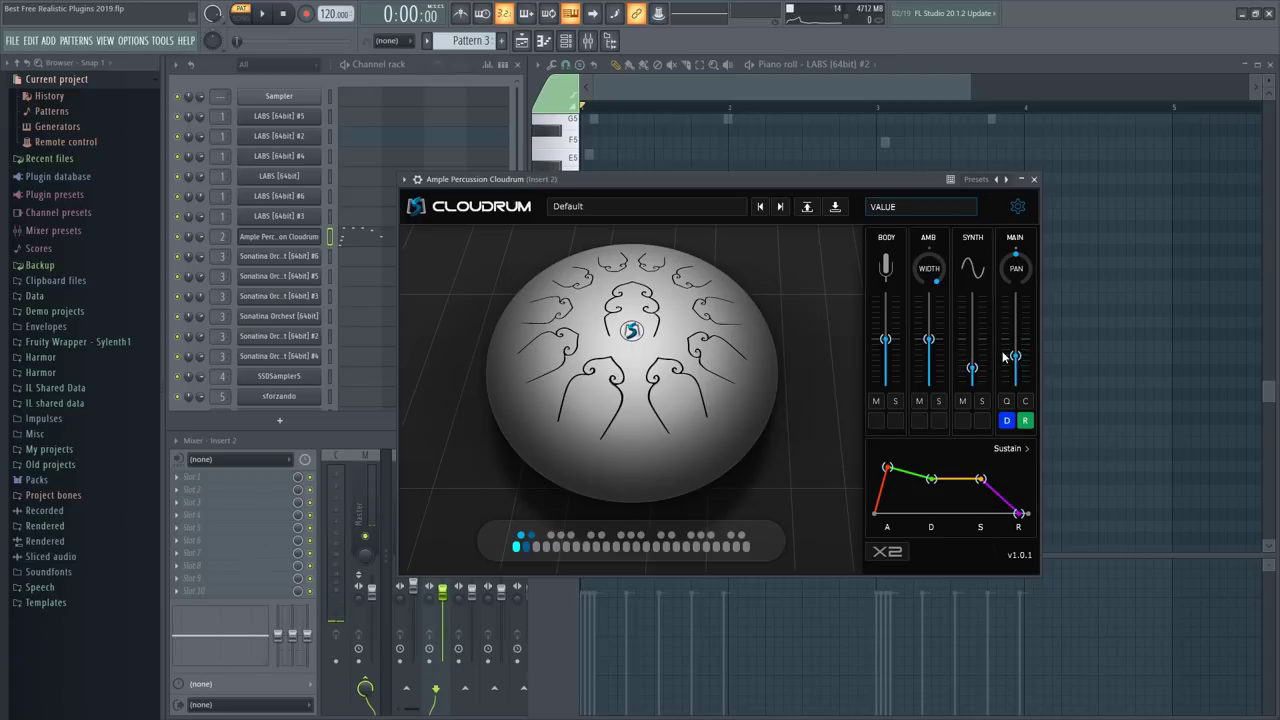
pyautogui.press('space')
pyautogui.moveTo(740, 173); pyautogui.dragTo(813, 204)
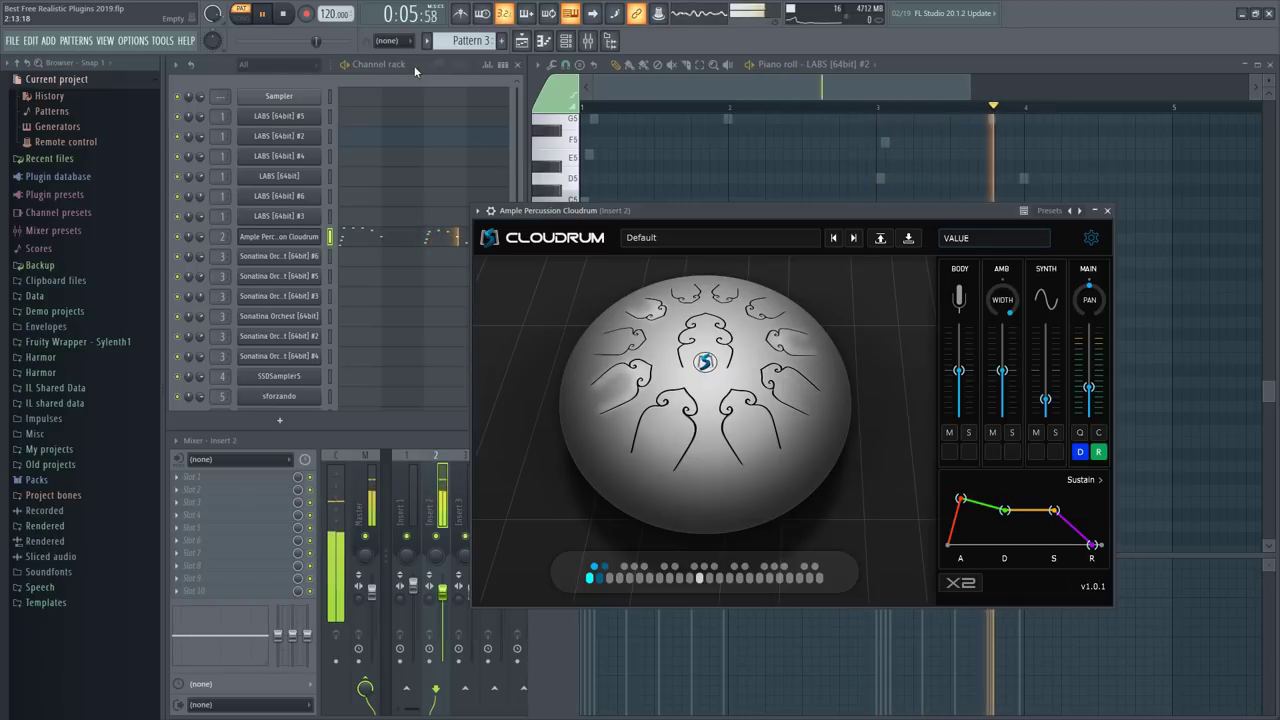
pyautogui.press('space')
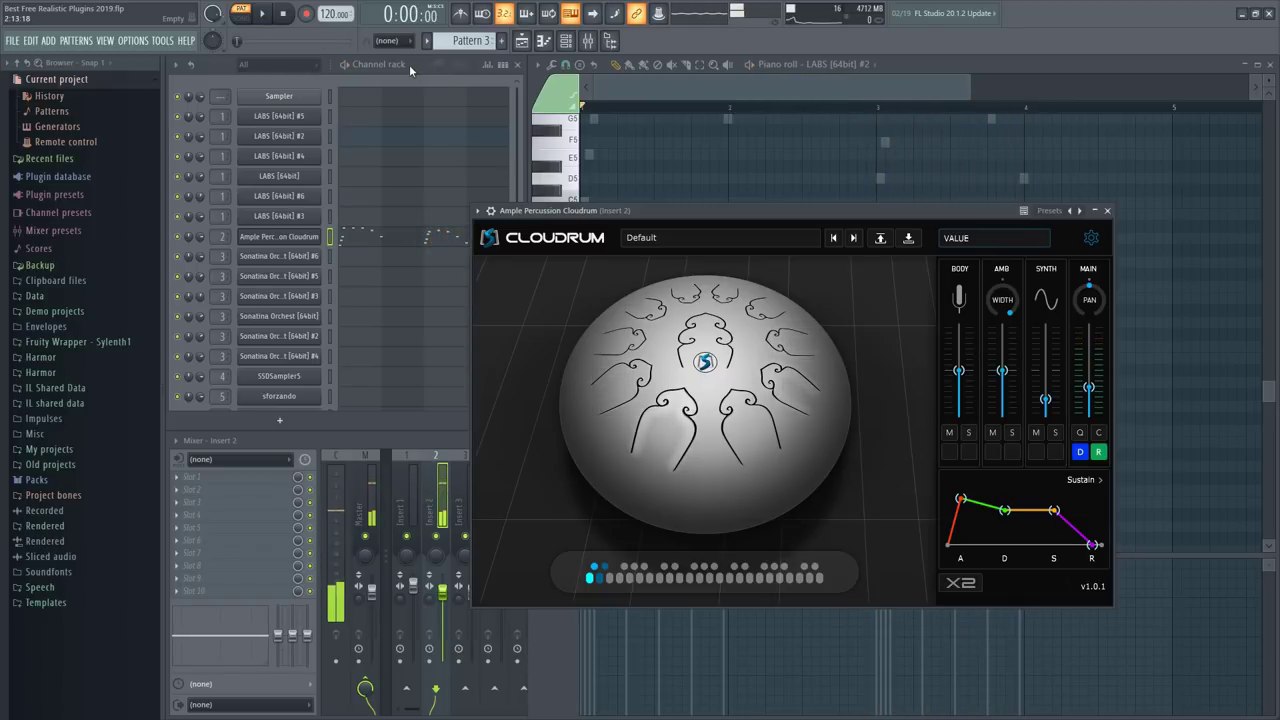
pyautogui.press('KP_Add')
# Play Pattern 4 showing the Cloudrum channel's notes, with the Cloudrum plugin back in front.
pyautogui.press('space')
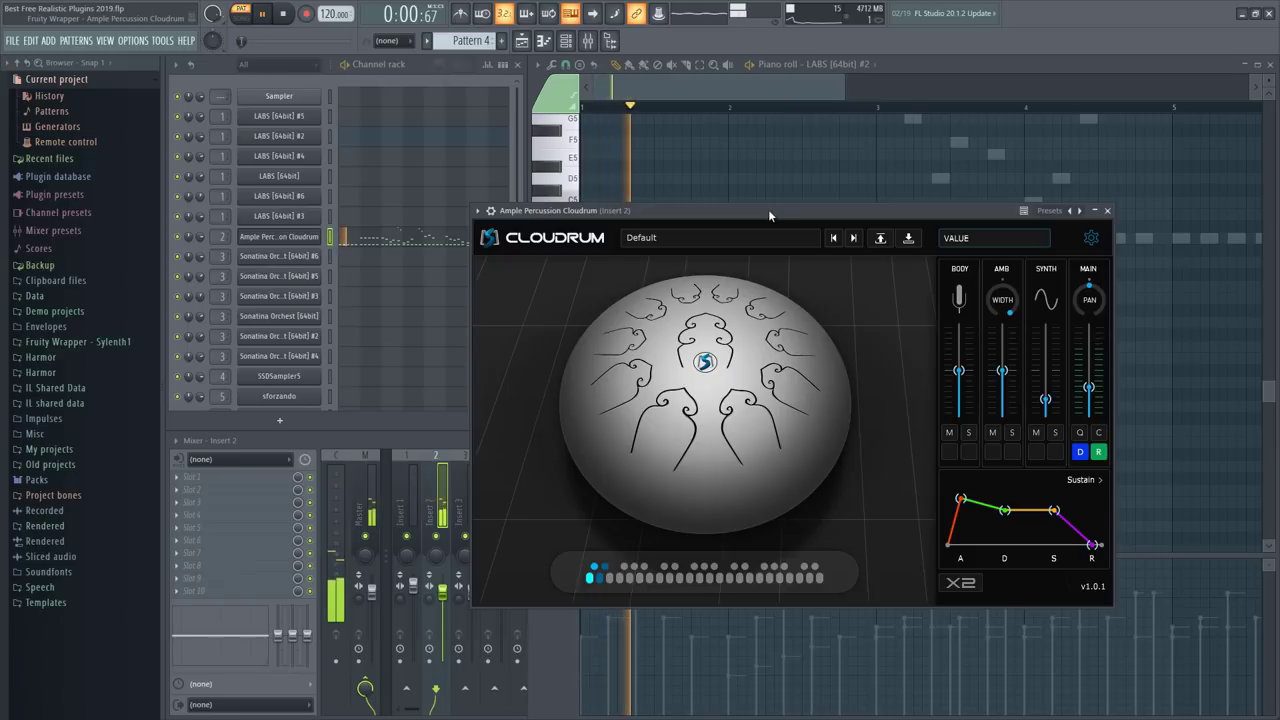
pyautogui.moveTo(774, 212); pyautogui.dragTo(652, 229)
pyautogui.click(816, 87)
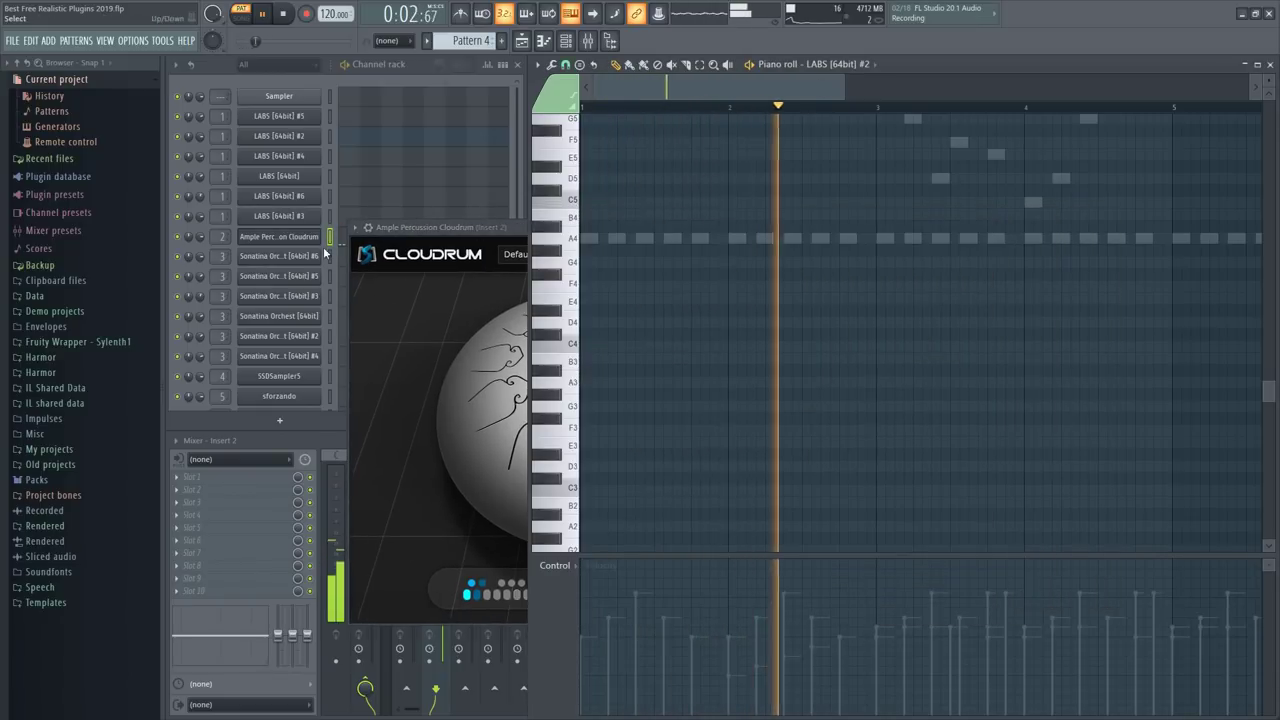
pyautogui.doubleClick(940, 238)
pyautogui.scroll(5, 950, 330)
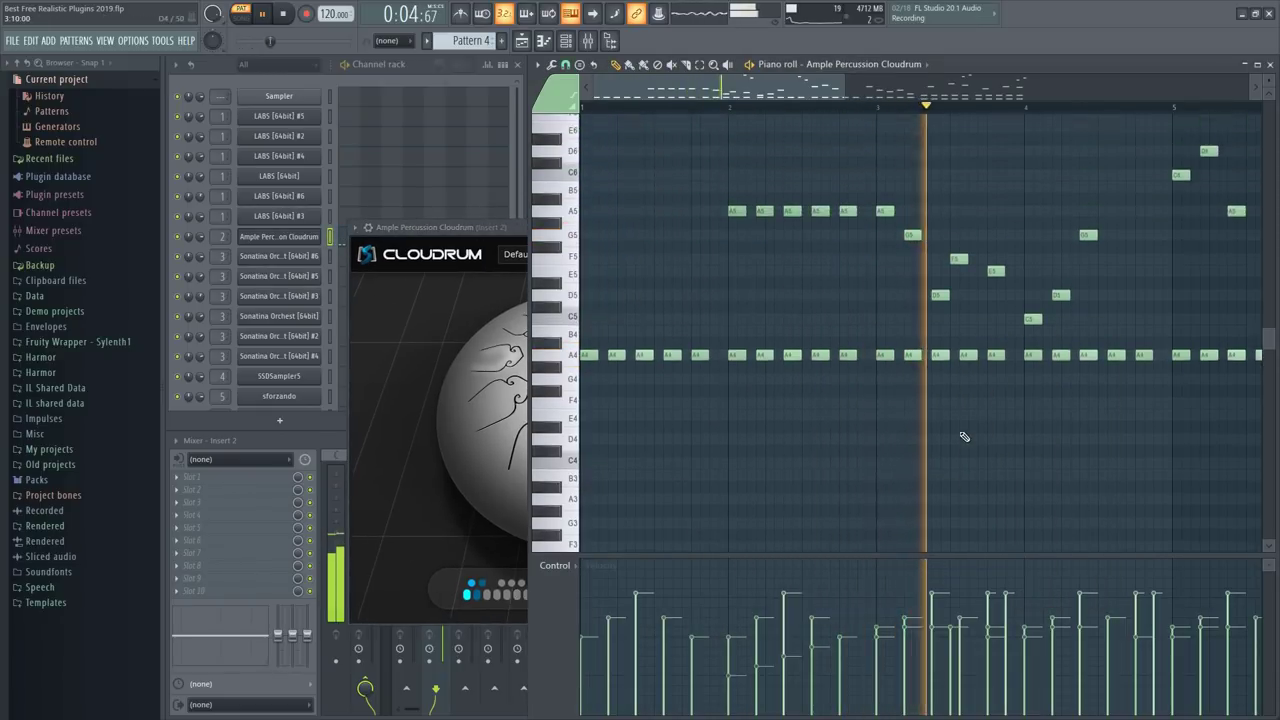
pyautogui.scroll(3, 960, 440)
pyautogui.keyDown('ctrl'); pyautogui.scroll(-2, 1043, 251); pyautogui.keyUp('ctrl')
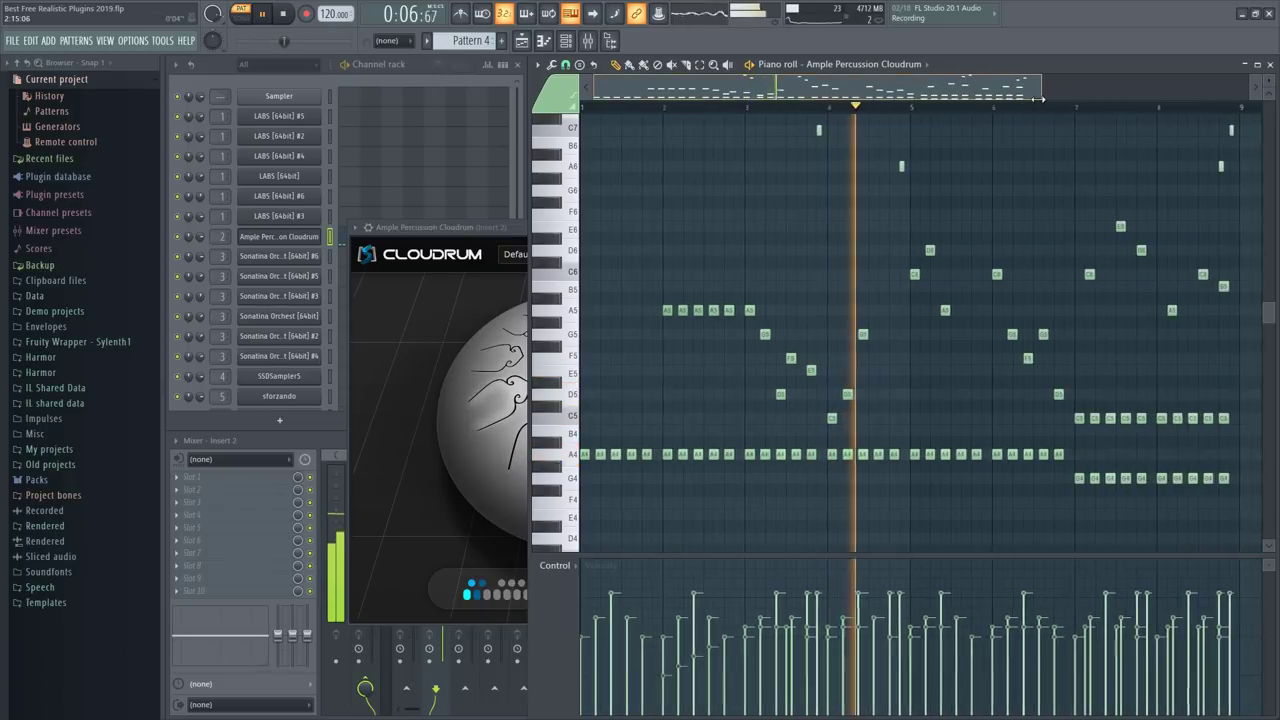
pyautogui.scroll(3, 1043, 251)
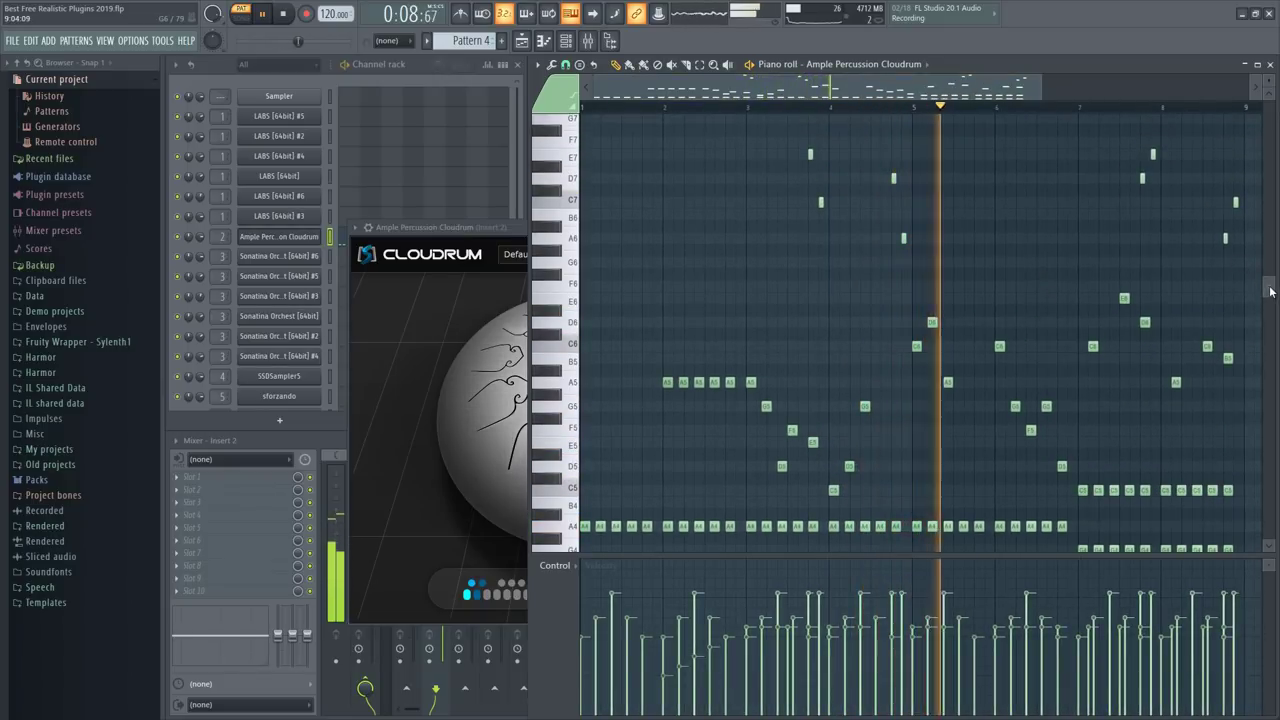
pyautogui.scroll(-1, 1150, 272)
pyautogui.click(490, 231)
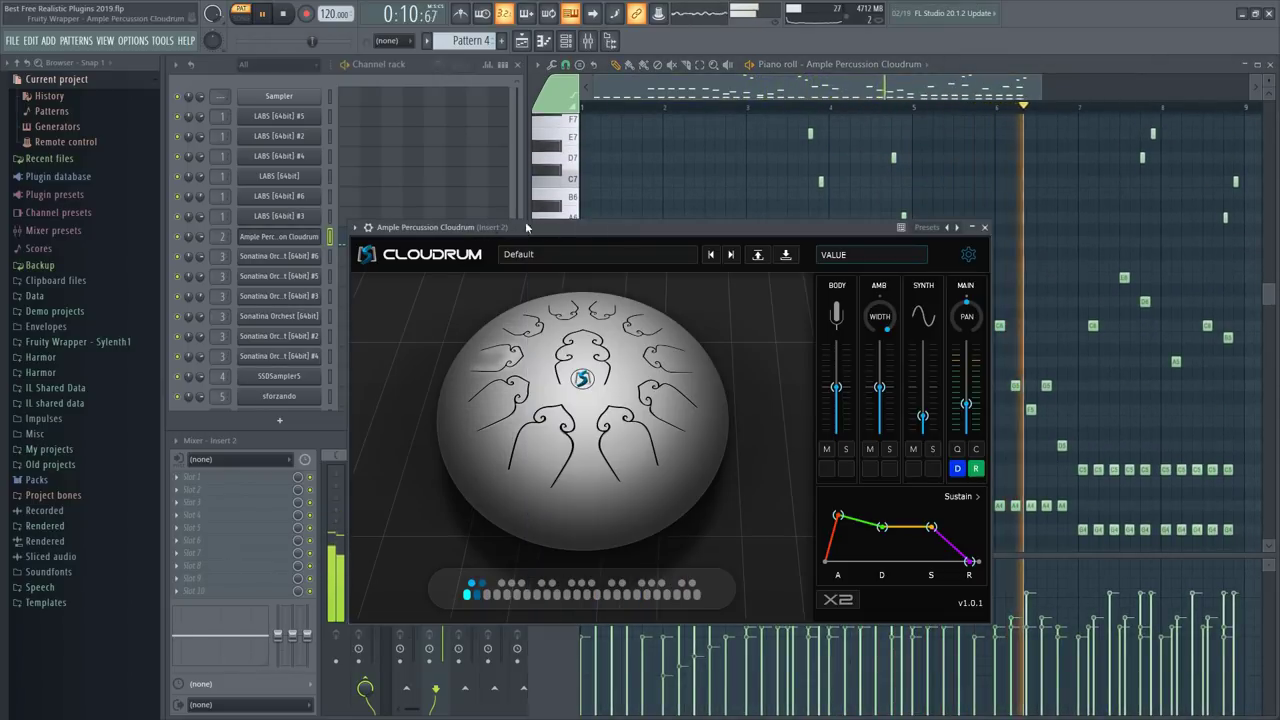
pyautogui.moveTo(609, 231)
pyautogui.mouseDown()
pyautogui.moveTo(516, 527)
pyautogui.moveTo(430, 337)
pyautogui.moveTo(525, 158)
pyautogui.mouseUp()
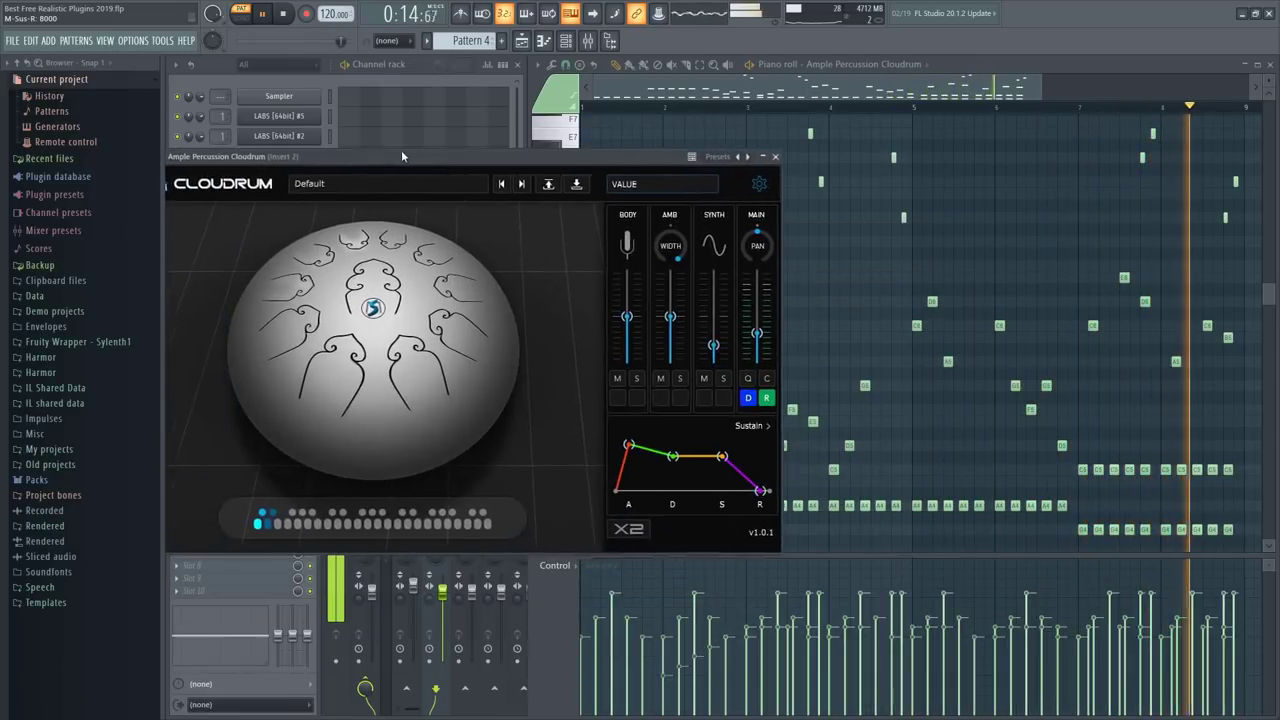
# Replay Pattern 4 with the new Cloudrum preset while repositioning the plugin window.
pyautogui.press('space')
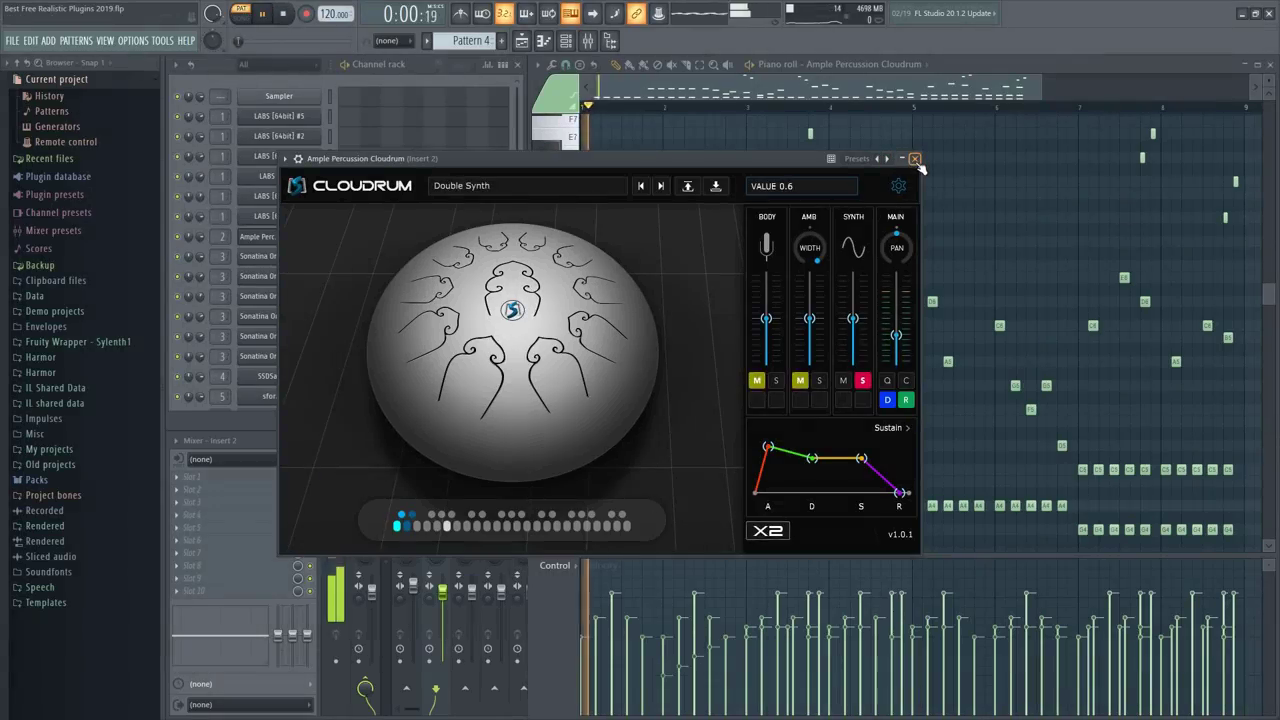
pyautogui.press('space')
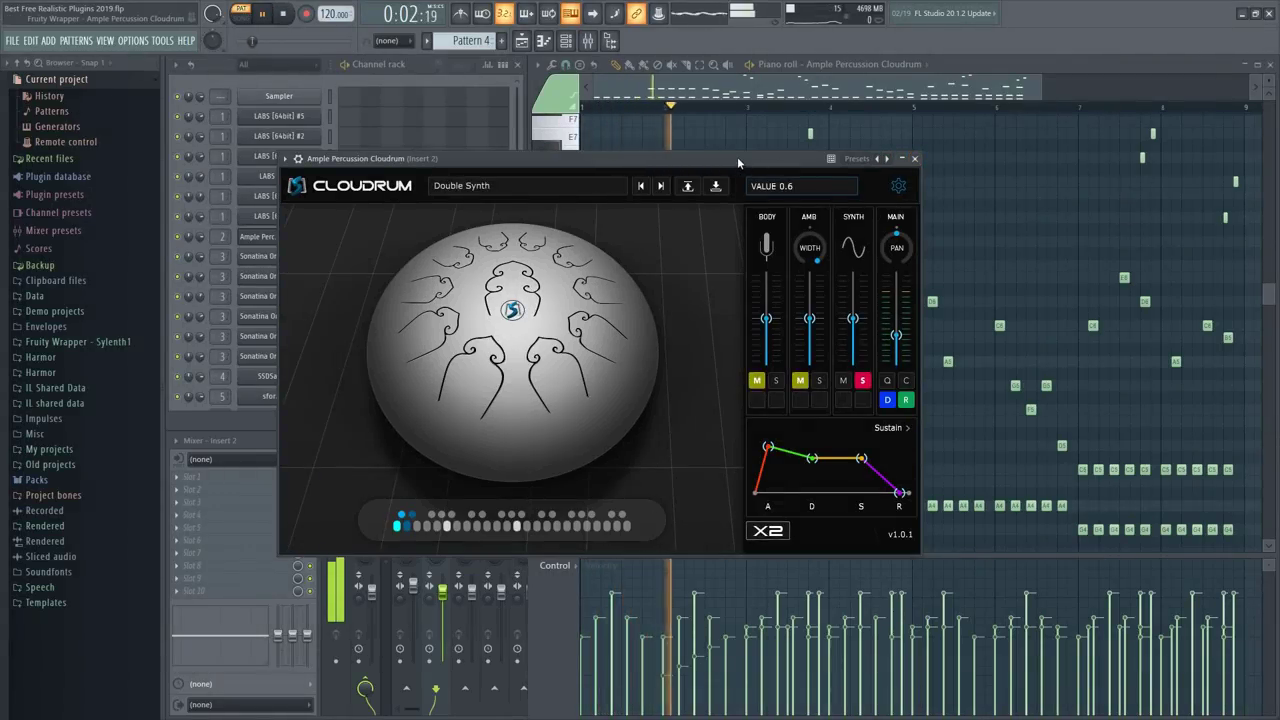
pyautogui.moveTo(737, 156)
pyautogui.mouseDown()
pyautogui.moveTo(478, 58)
pyautogui.moveTo(497, 105)
pyautogui.moveTo(726, 106)
pyautogui.mouseUp()
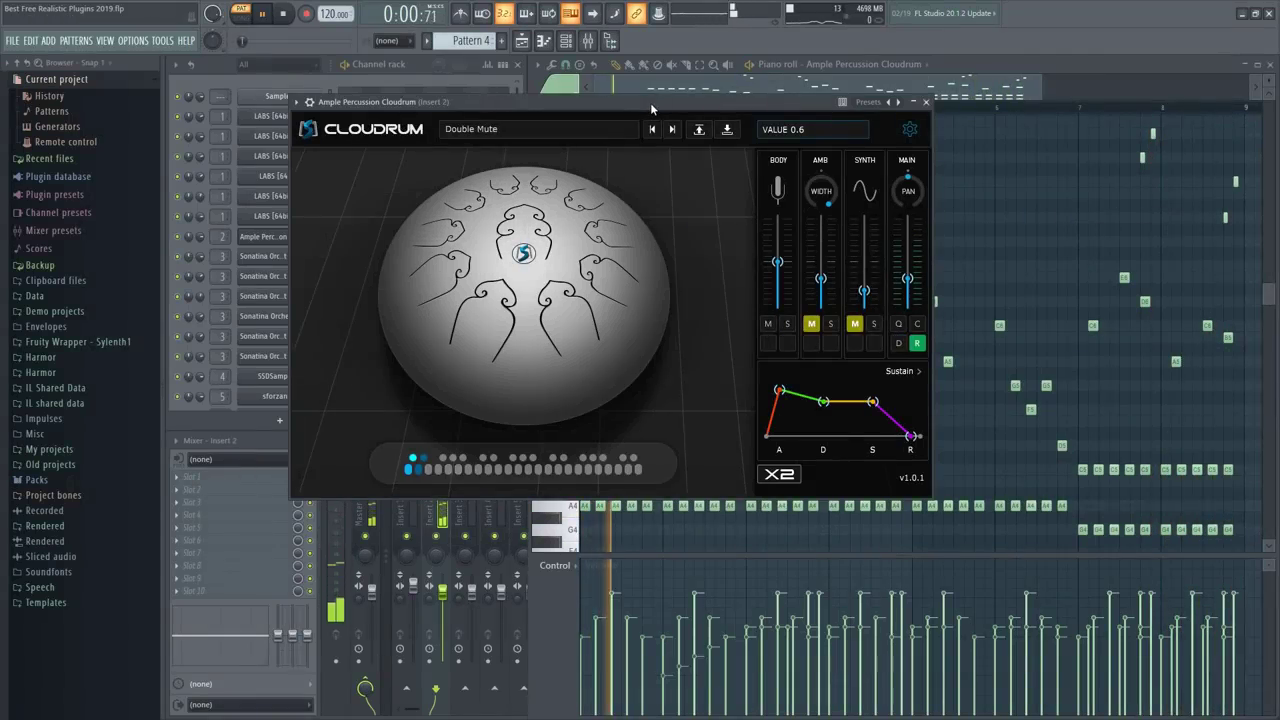
pyautogui.moveTo(650, 102); pyautogui.dragTo(703, 107)
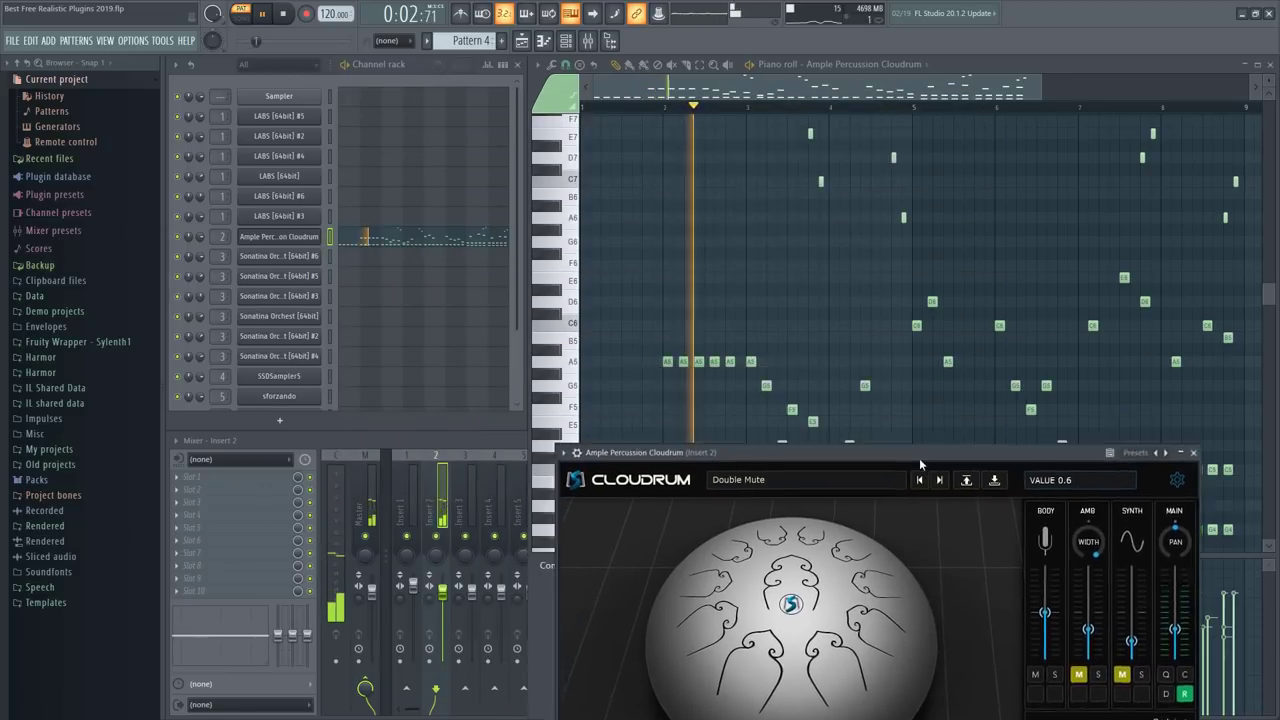
pyautogui.moveTo(703, 112)
pyautogui.mouseDown()
pyautogui.moveTo(531, 262)
pyautogui.moveTo(551, 88)
pyautogui.moveTo(566, 86)
pyautogui.mouseUp()
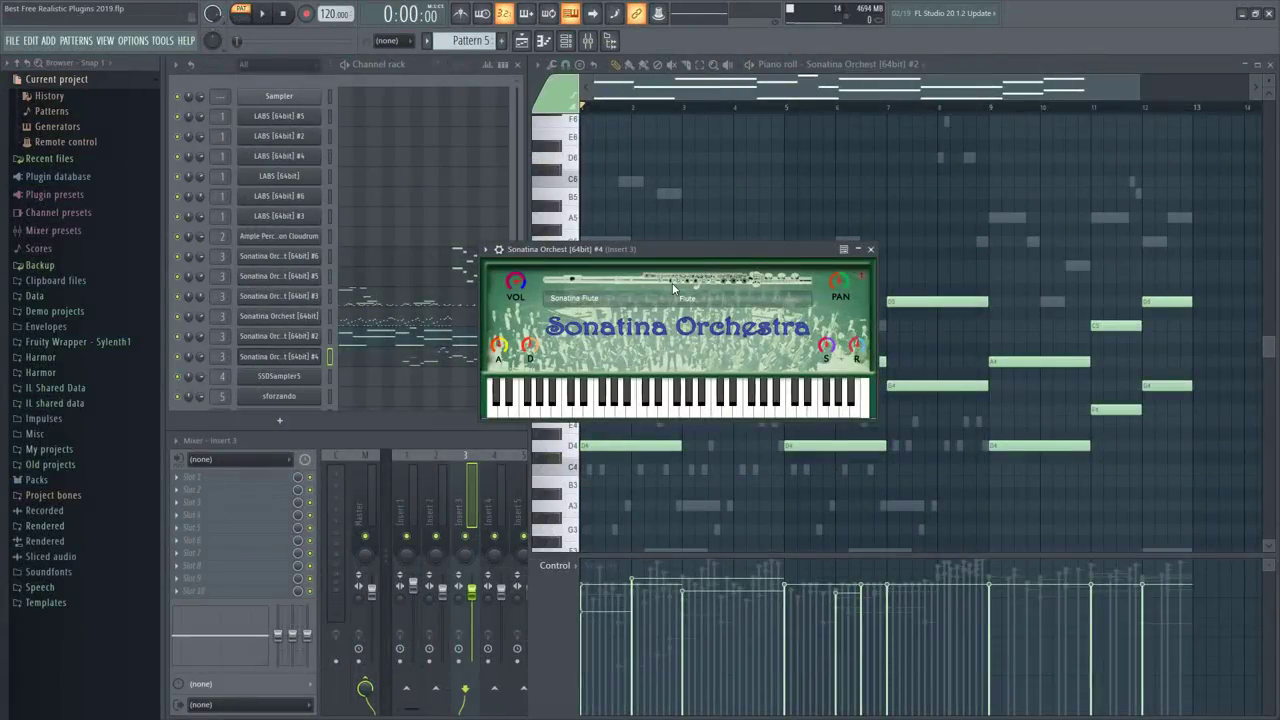
# Open the Sonatina Orchestra instrument list from the Sonatina Flute field.
pyautogui.click(593, 301)
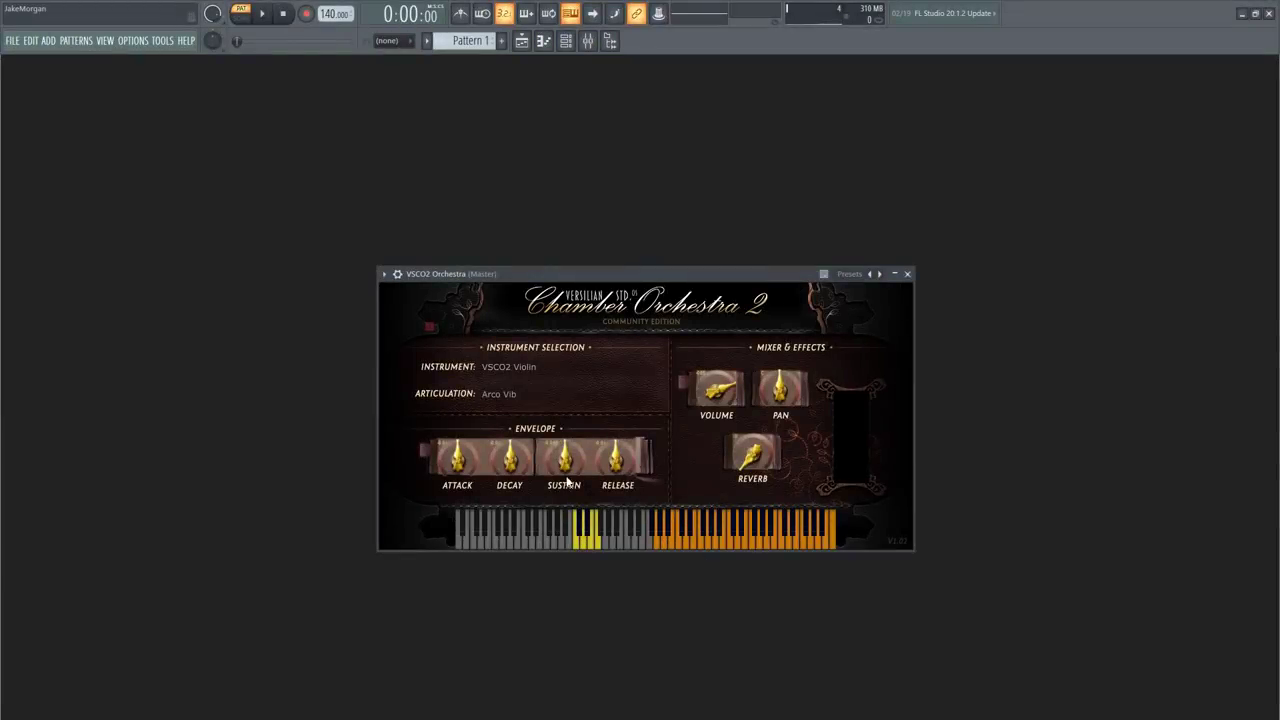
# Choose VSCO2 Clarinet from the VSCO2 Instrument List.
pyautogui.click(521, 372)
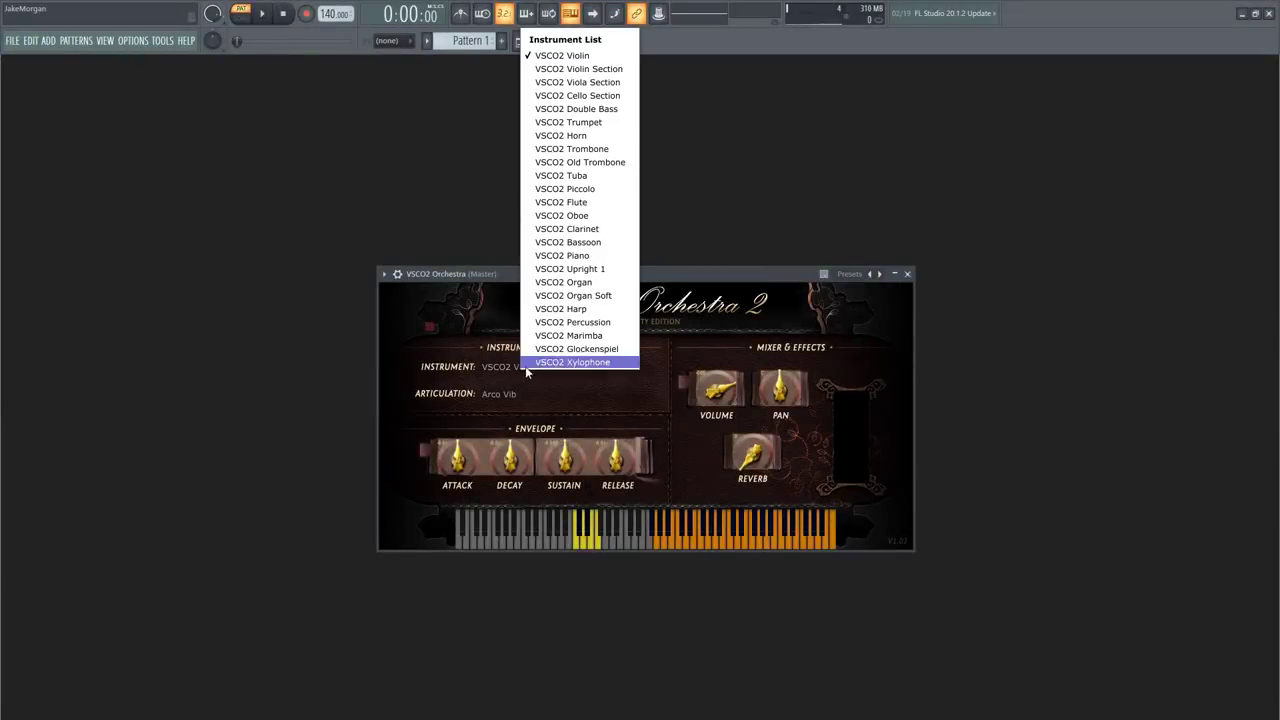
pyautogui.click(577, 232)
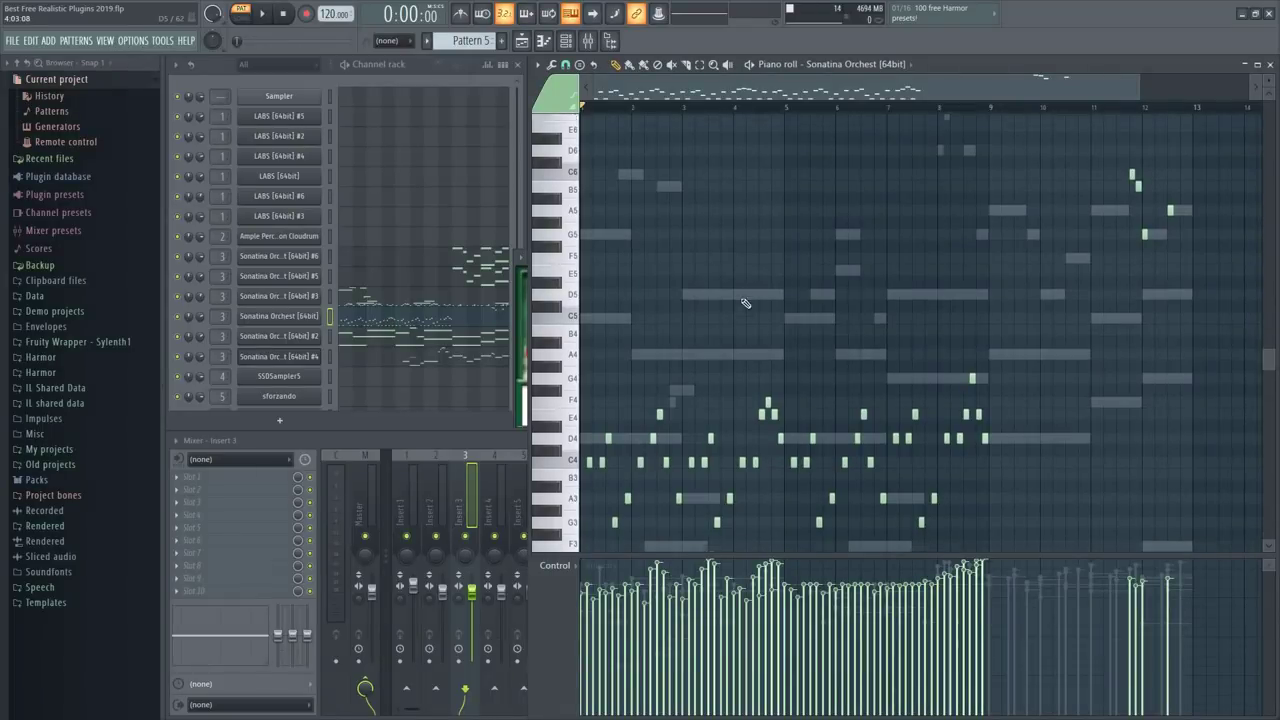
# Play Pattern 5 and open the Sonatina double bass, then the tuba instrument.
pyautogui.scroll(-3, 748, 290)
pyautogui.press('space')
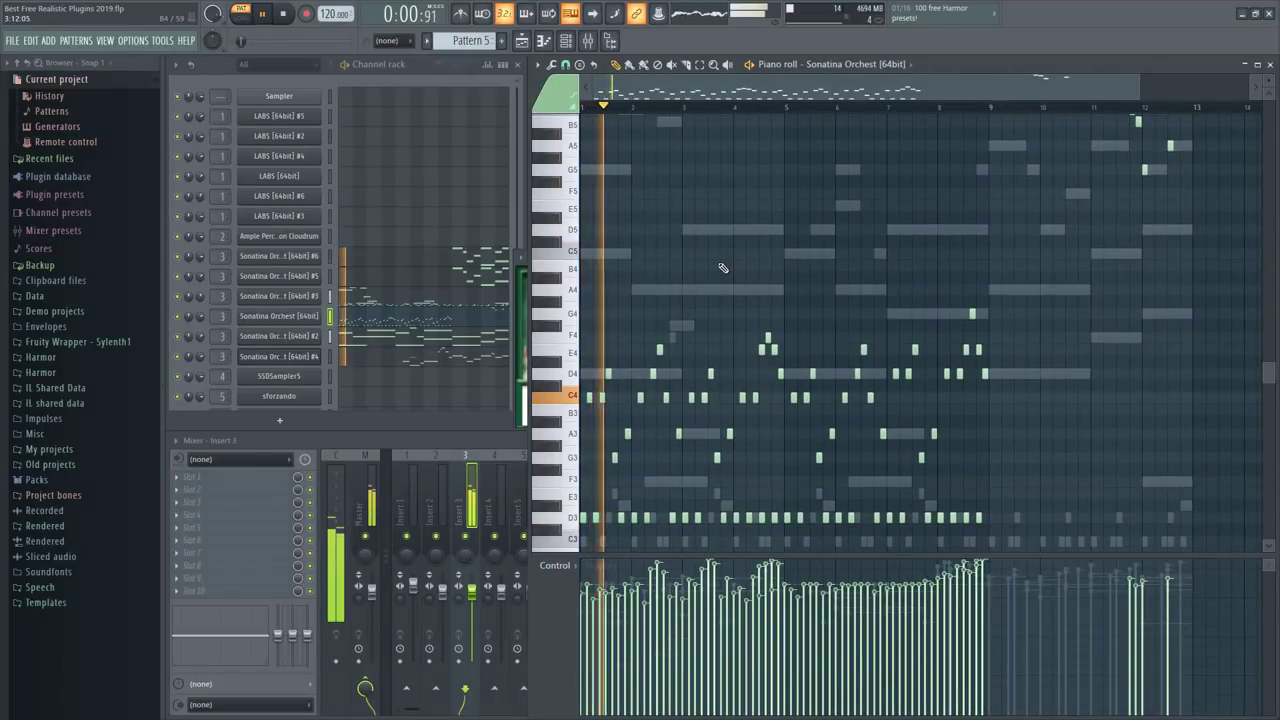
pyautogui.click(279, 316)
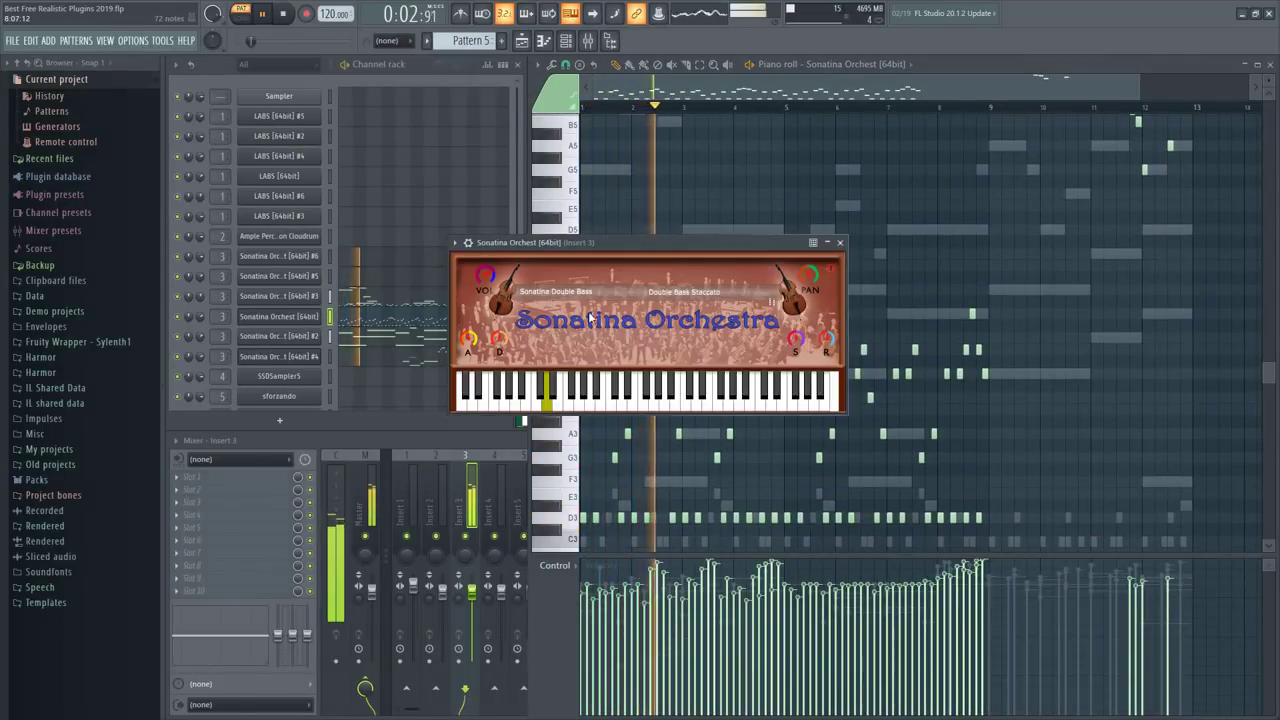
pyautogui.click(839, 242)
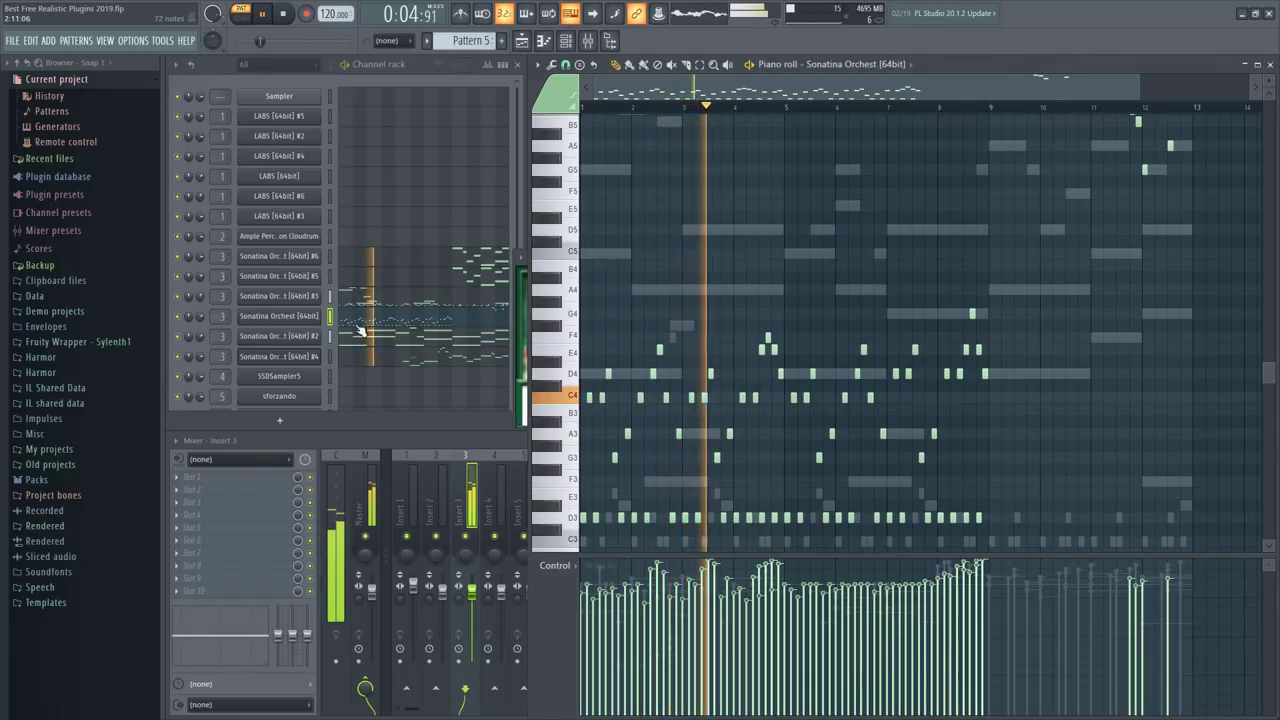
pyautogui.click(279, 336)
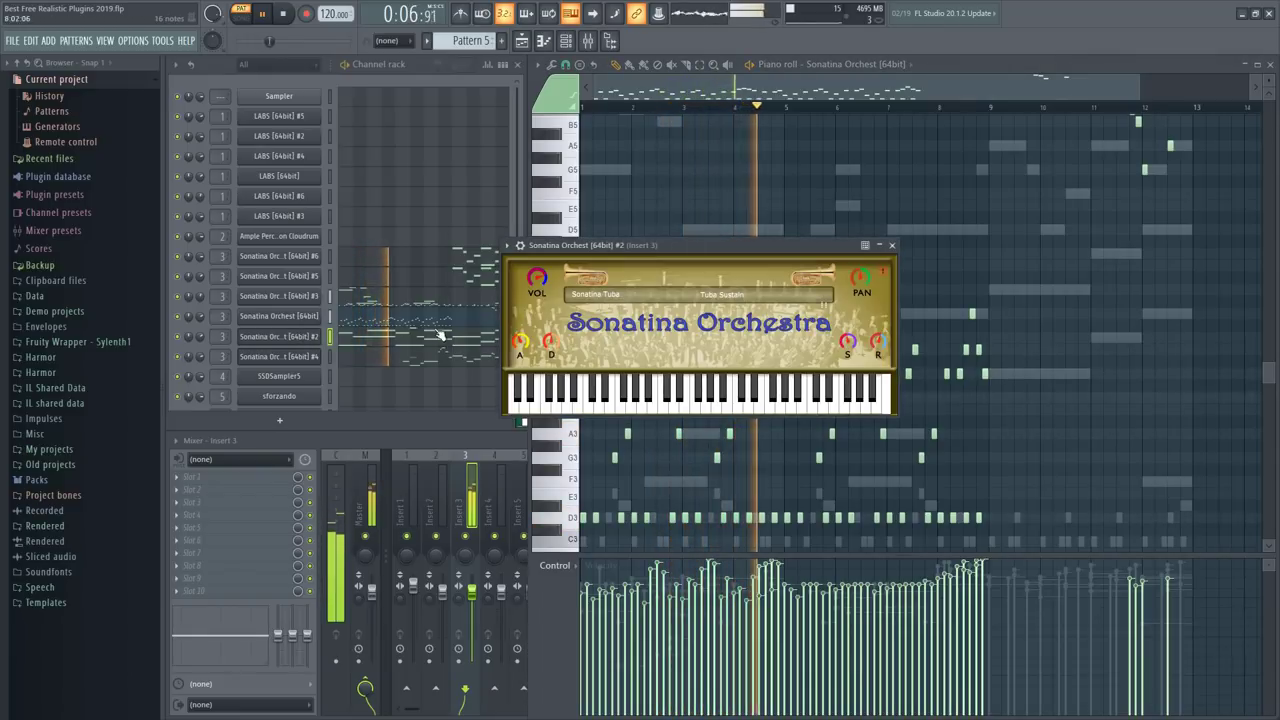
# View the Sonatina Orchest #2, #4, #3 and #5 notes, then bring the Sonatina window forward.
pyautogui.click(440, 335)
pyautogui.scroll(4, 830, 486)
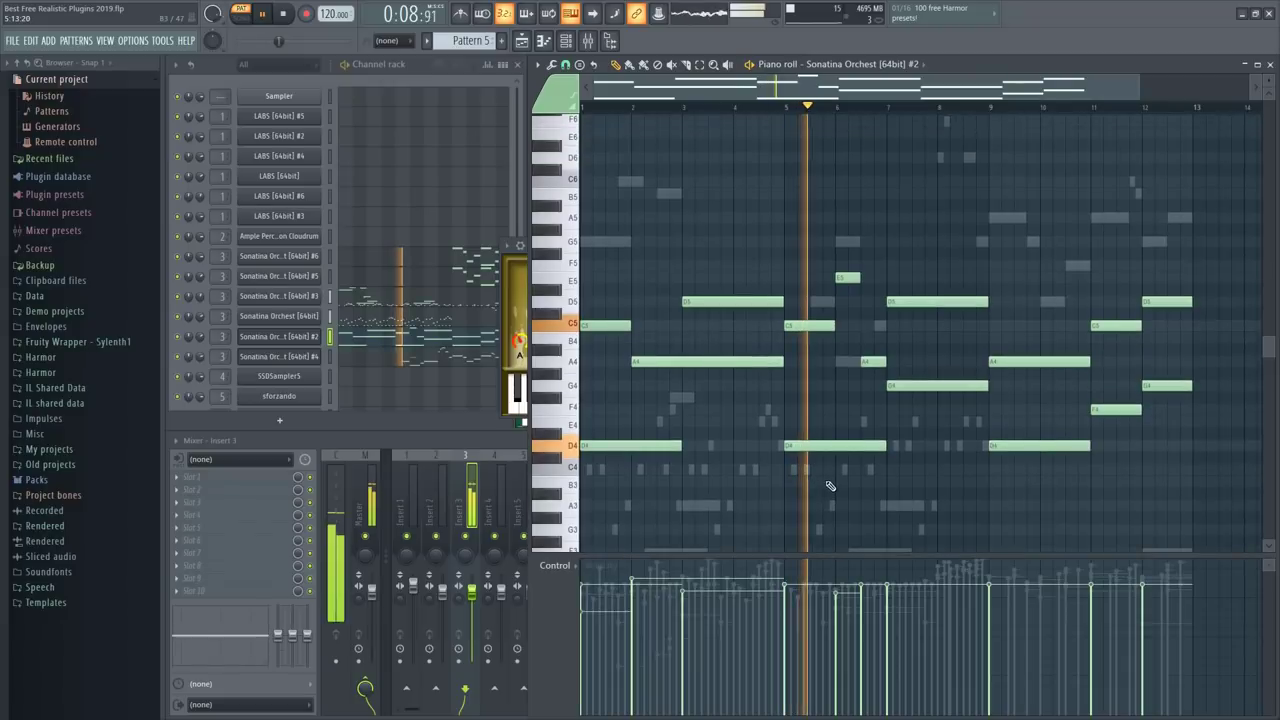
pyautogui.click(403, 358)
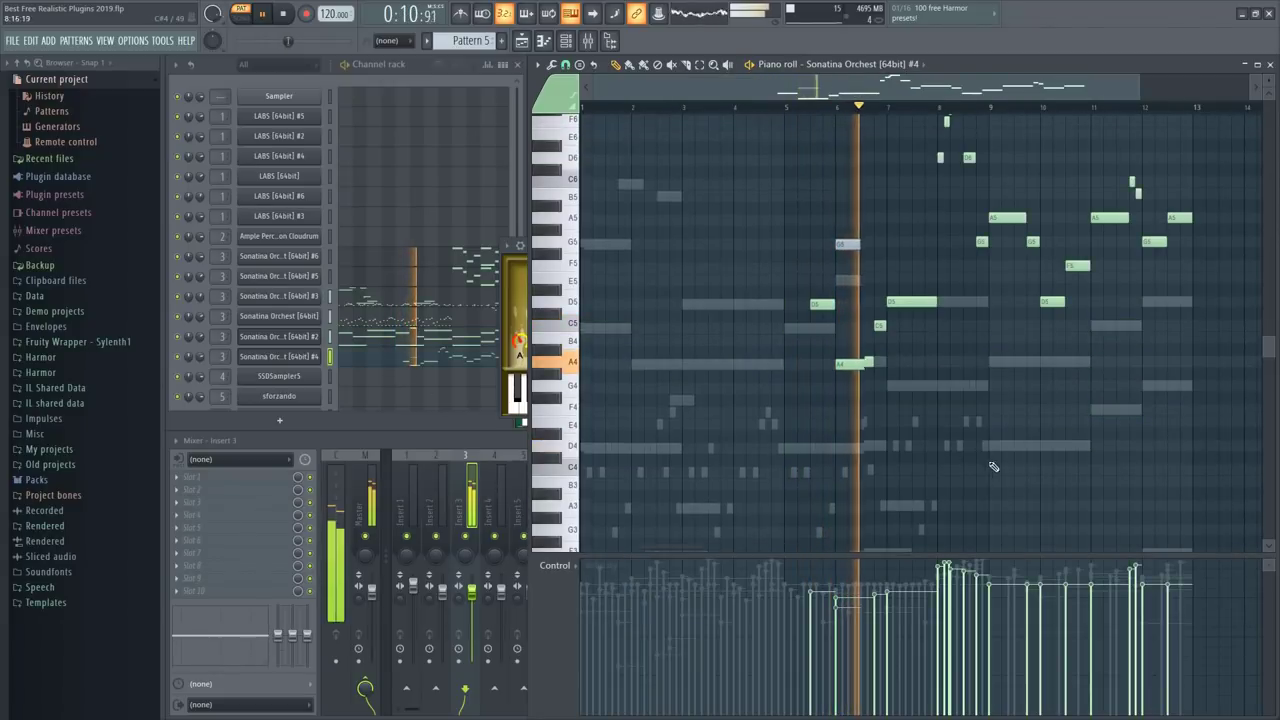
pyautogui.scroll(3, 993, 467)
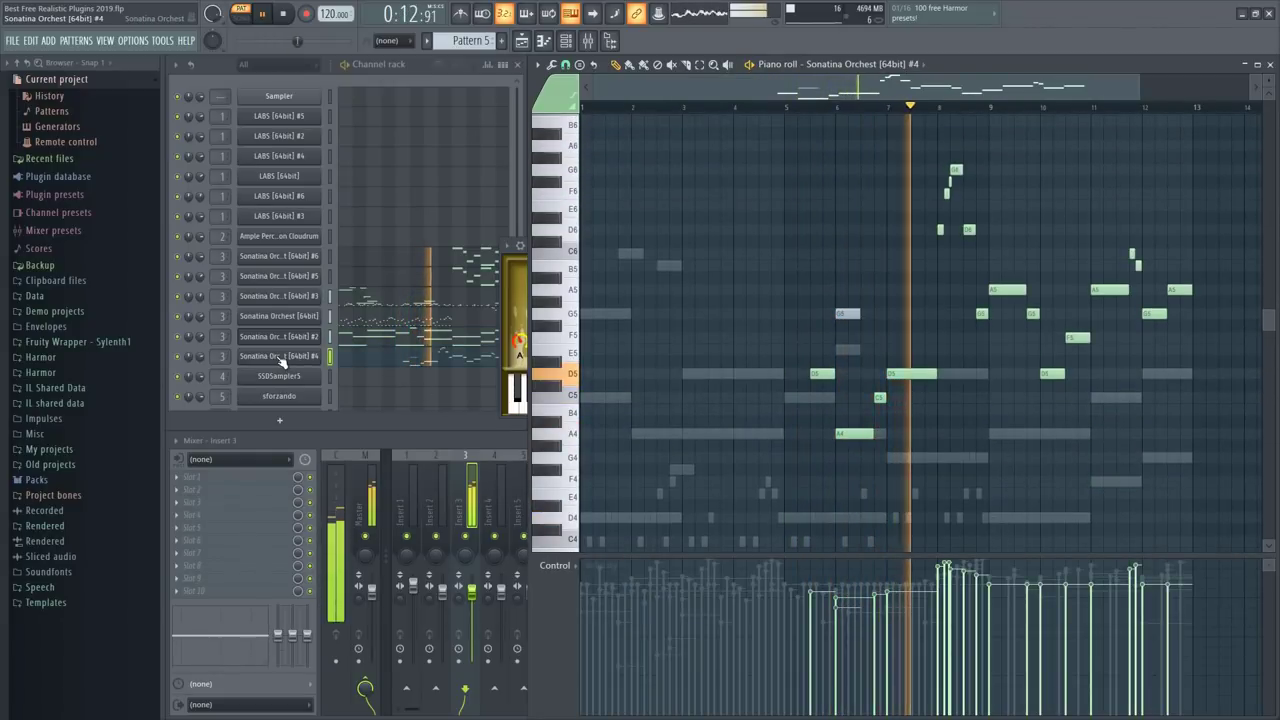
pyautogui.click(279, 296)
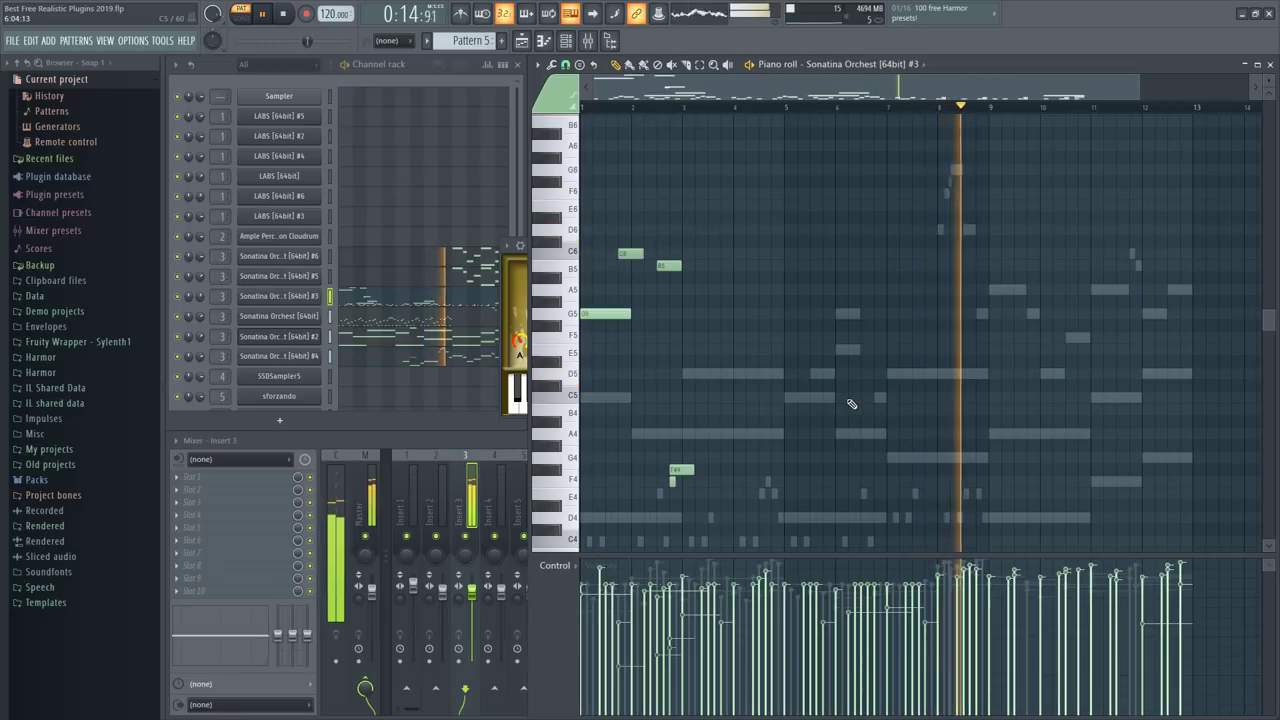
pyautogui.scroll(-5, 851, 404)
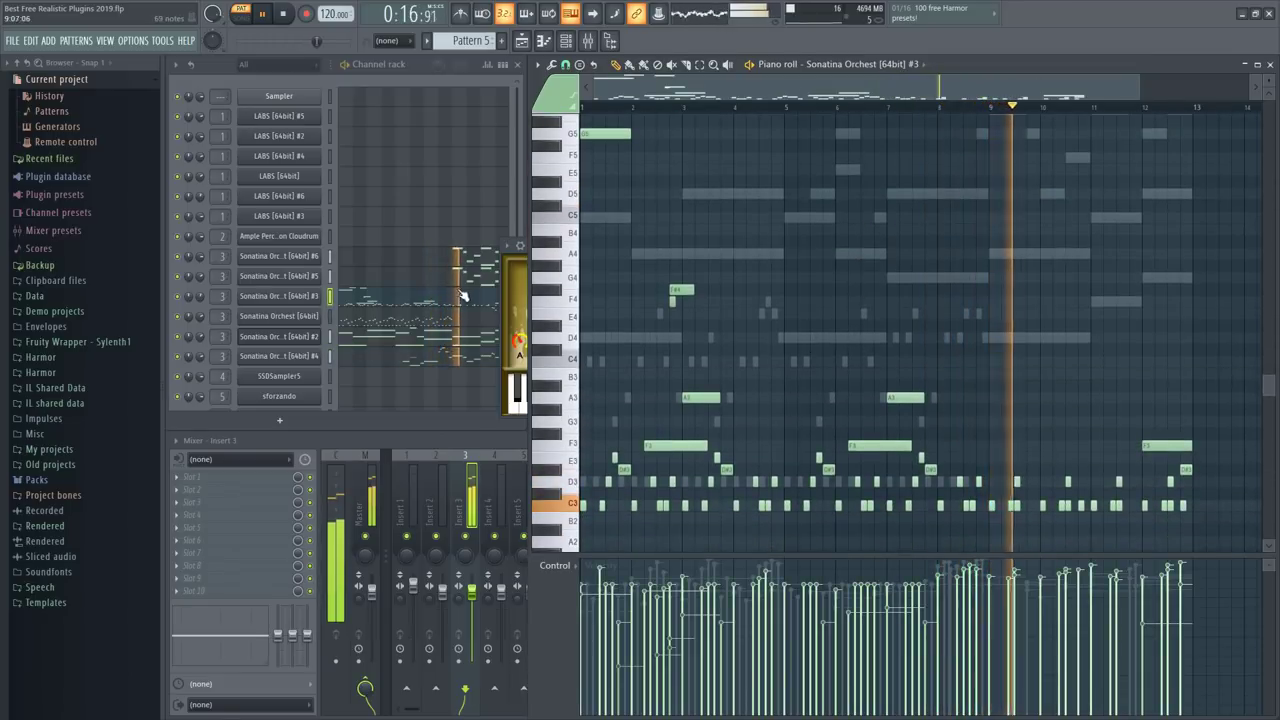
pyautogui.click(465, 279)
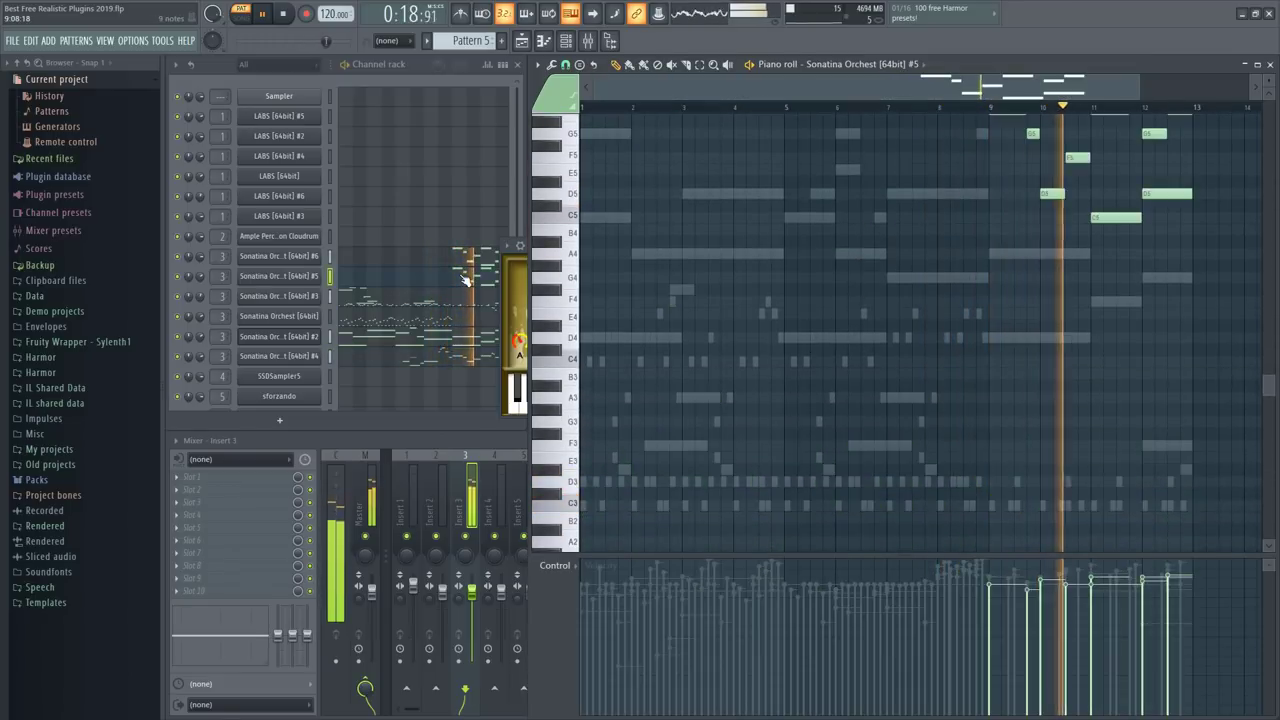
pyautogui.scroll(3, 880, 370)
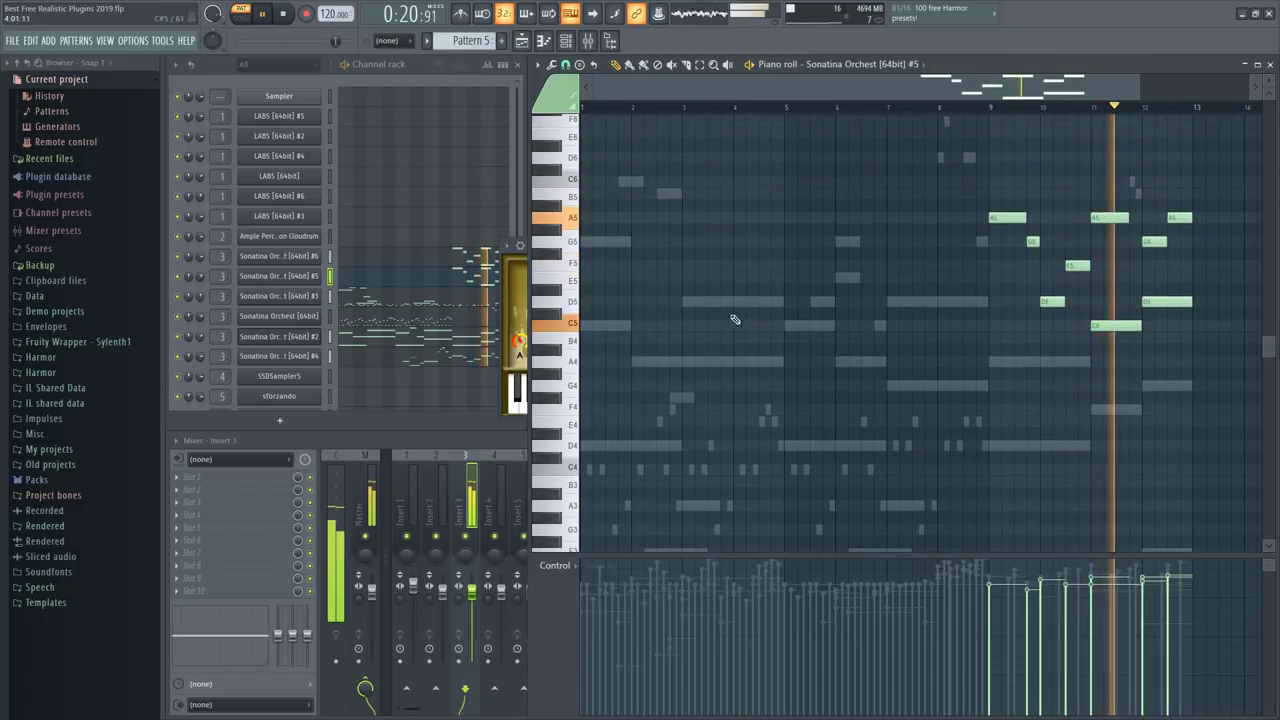
pyautogui.click(518, 260)
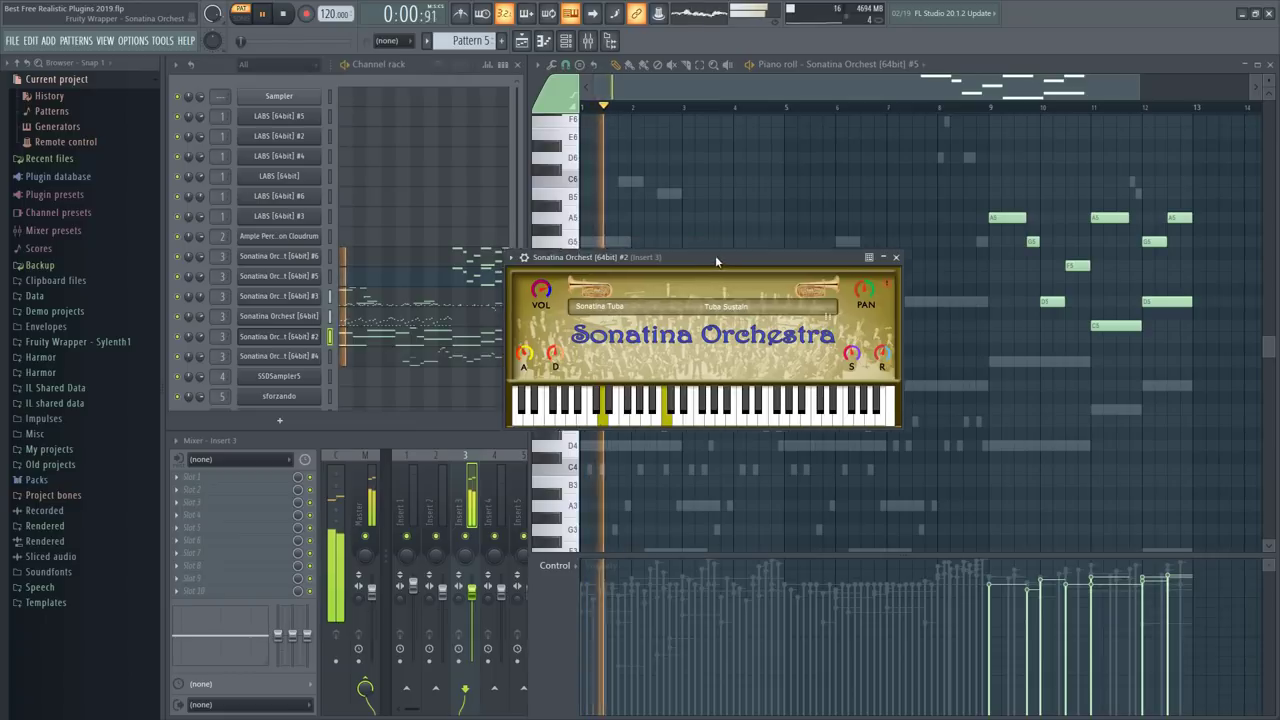
pyautogui.moveTo(716, 261); pyautogui.dragTo(741, 297)
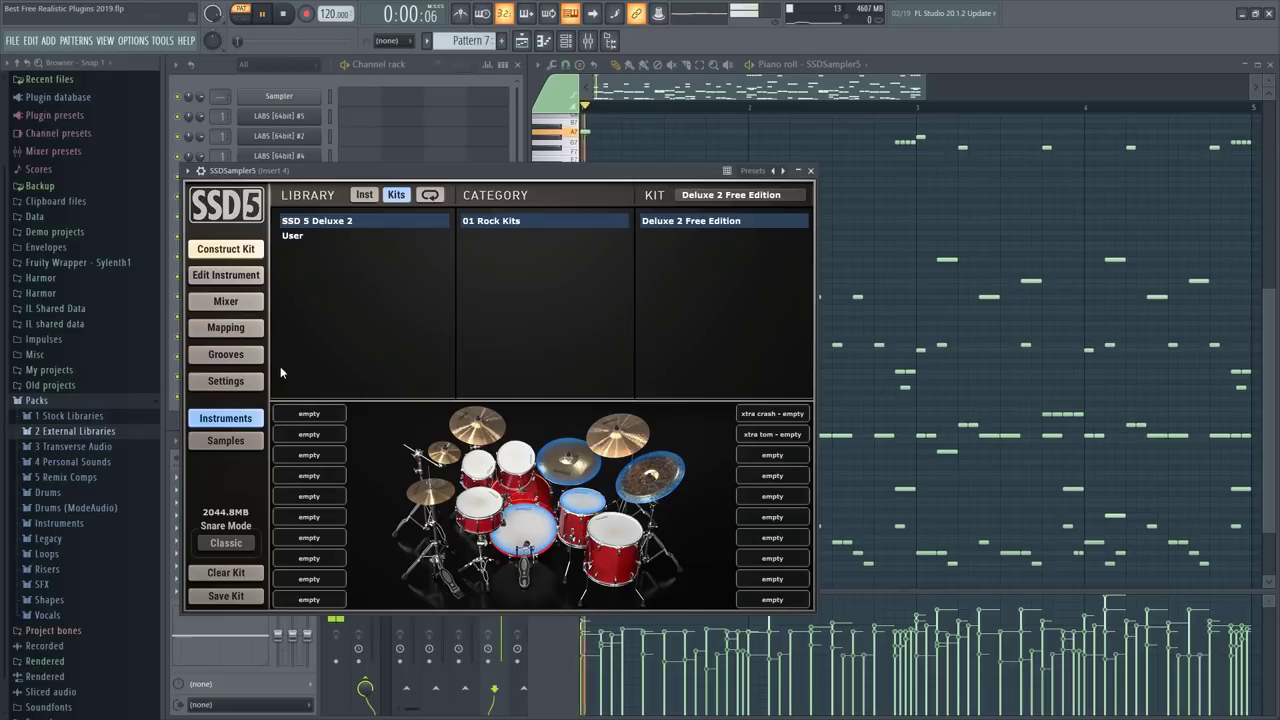
# Show SSD5's Edit Instrument and Mixer views, scroll the mixer strip, and stop playback.
pyautogui.click(227, 277)
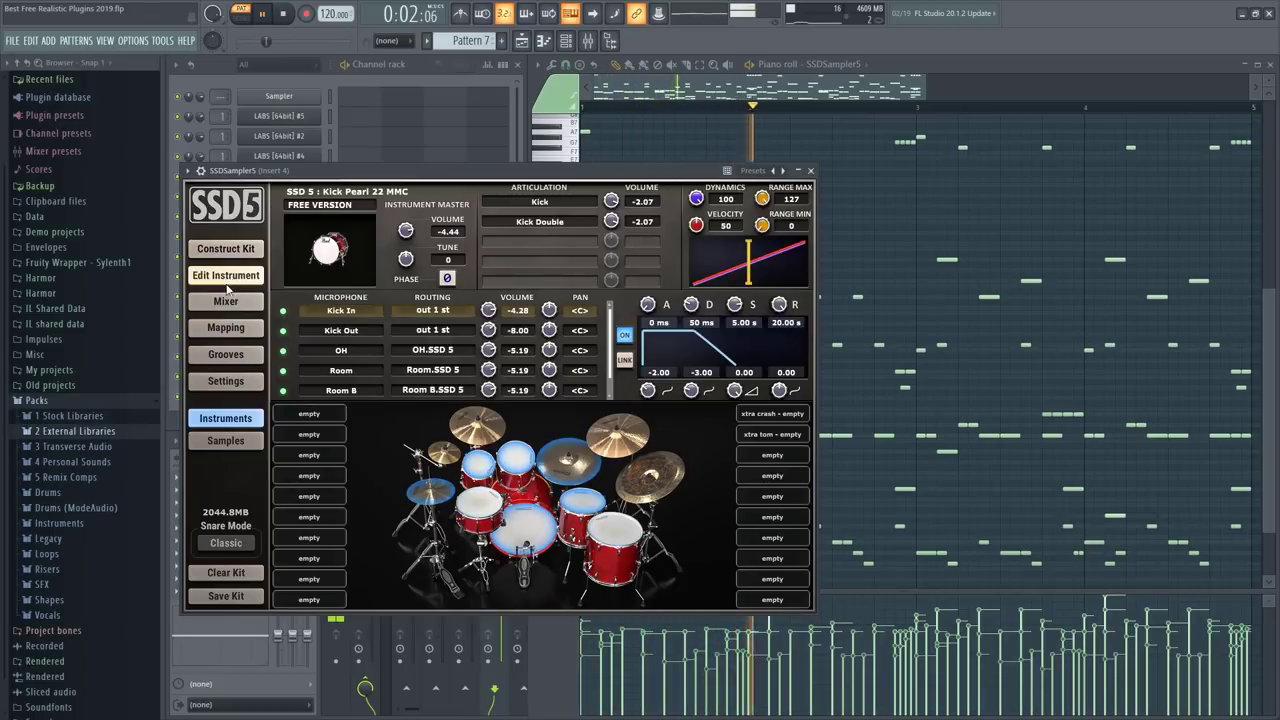
pyautogui.click(227, 302)
pyautogui.moveTo(395, 596); pyautogui.dragTo(641, 598)
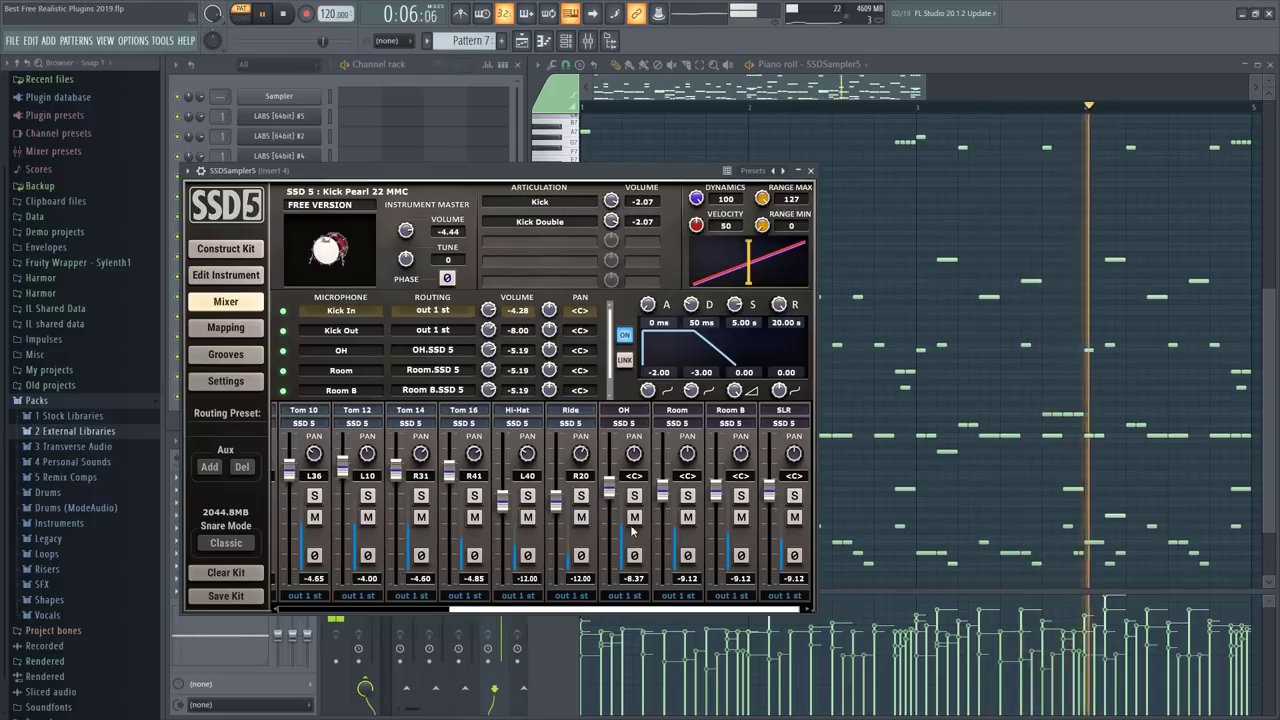
pyautogui.press('space')
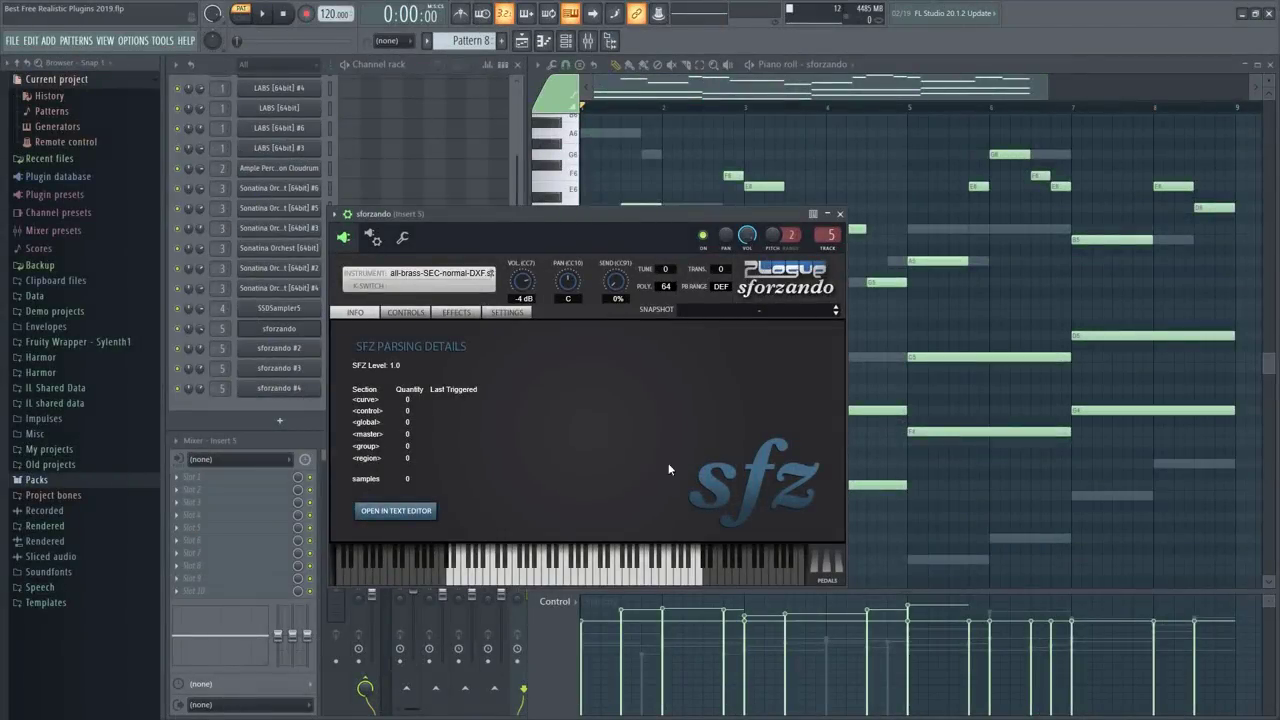
# Browse sforzando's CONTROLS, SETTINGS and INFO tabs, then open its Instrument loading menu.
pyautogui.click(402, 312)
pyautogui.click(459, 313)
pyautogui.click(508, 312)
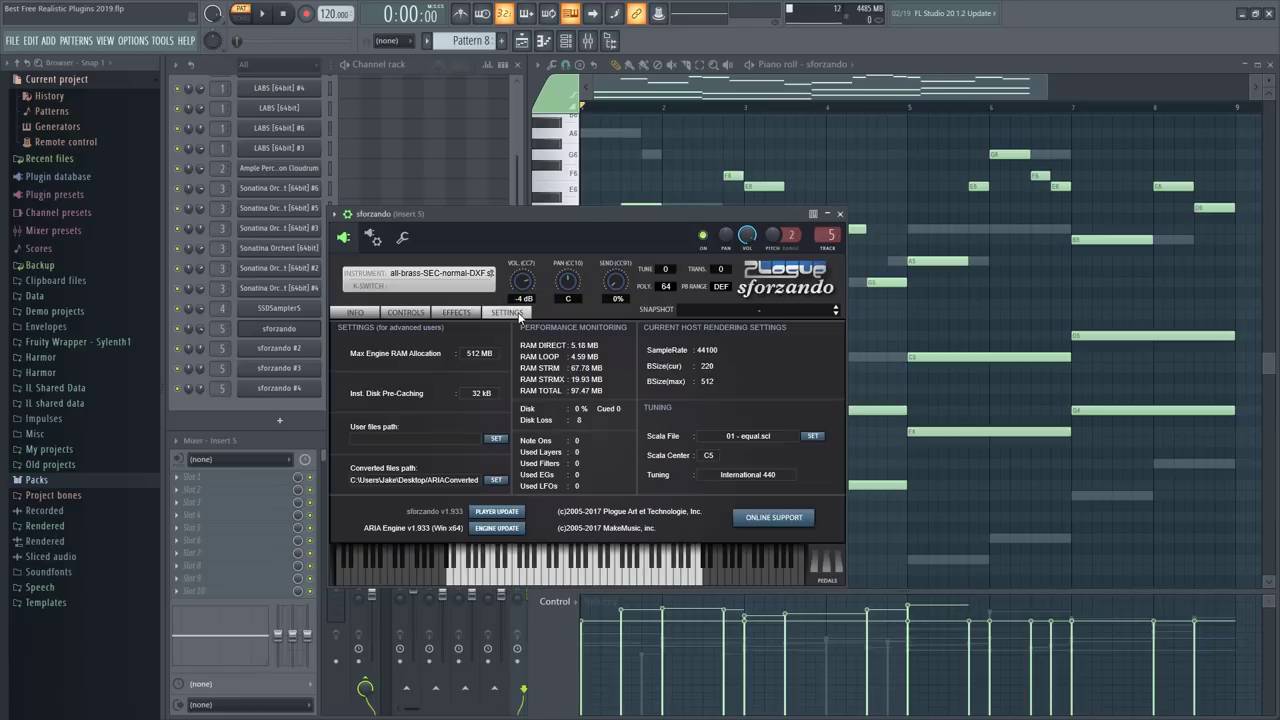
pyautogui.click(352, 313)
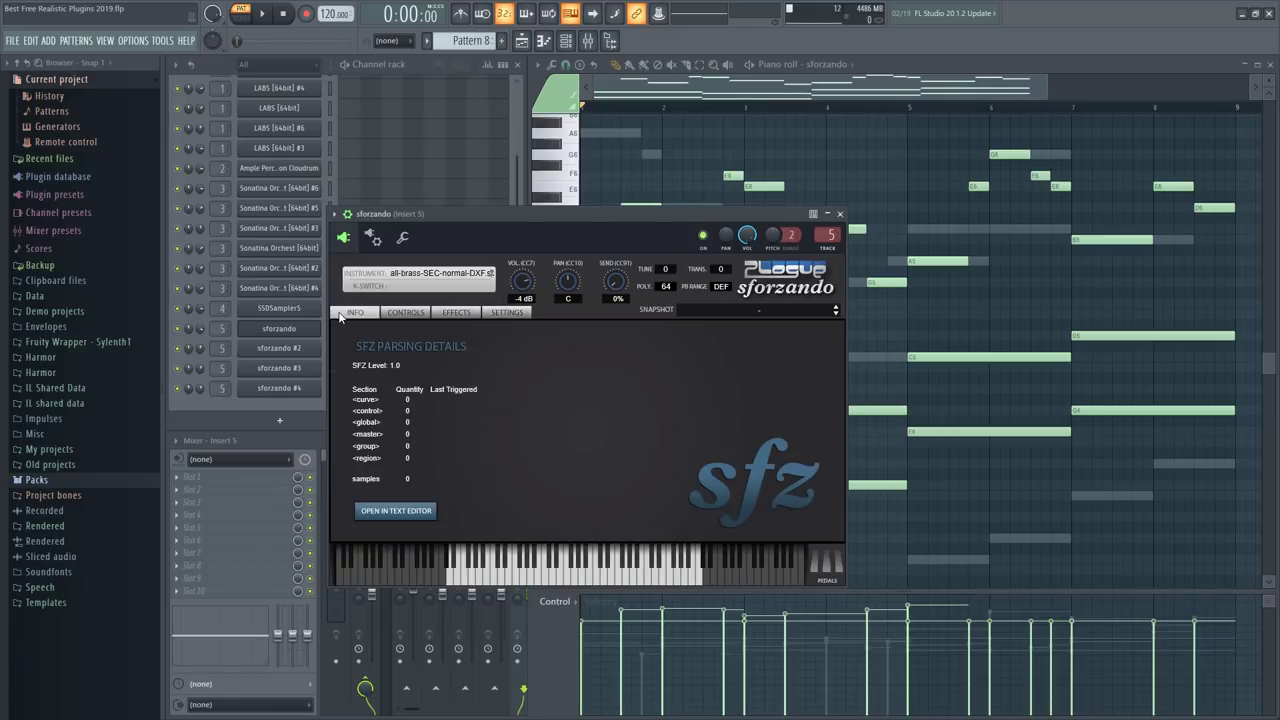
pyautogui.click(450, 275)
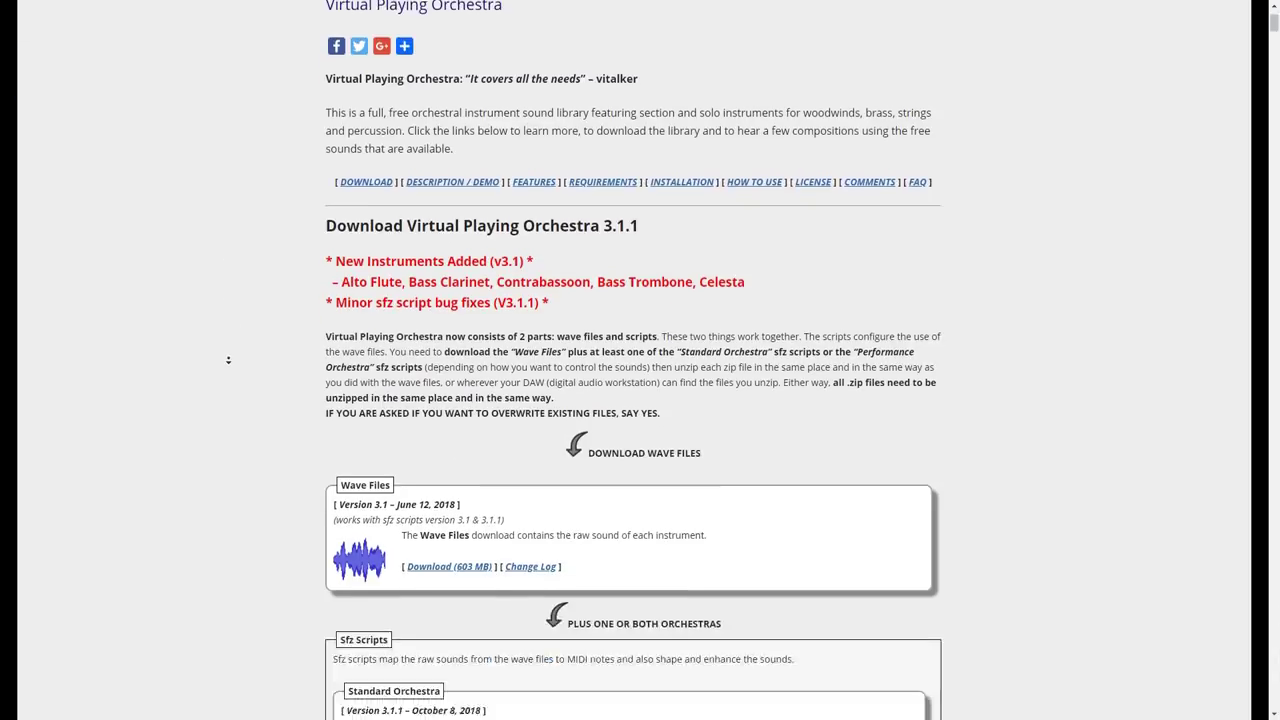
# Start the Virtual Playing Orchestra wave files download, then scroll to sforzando's Download for free section.
pyautogui.scroll(-5, 232, 355)
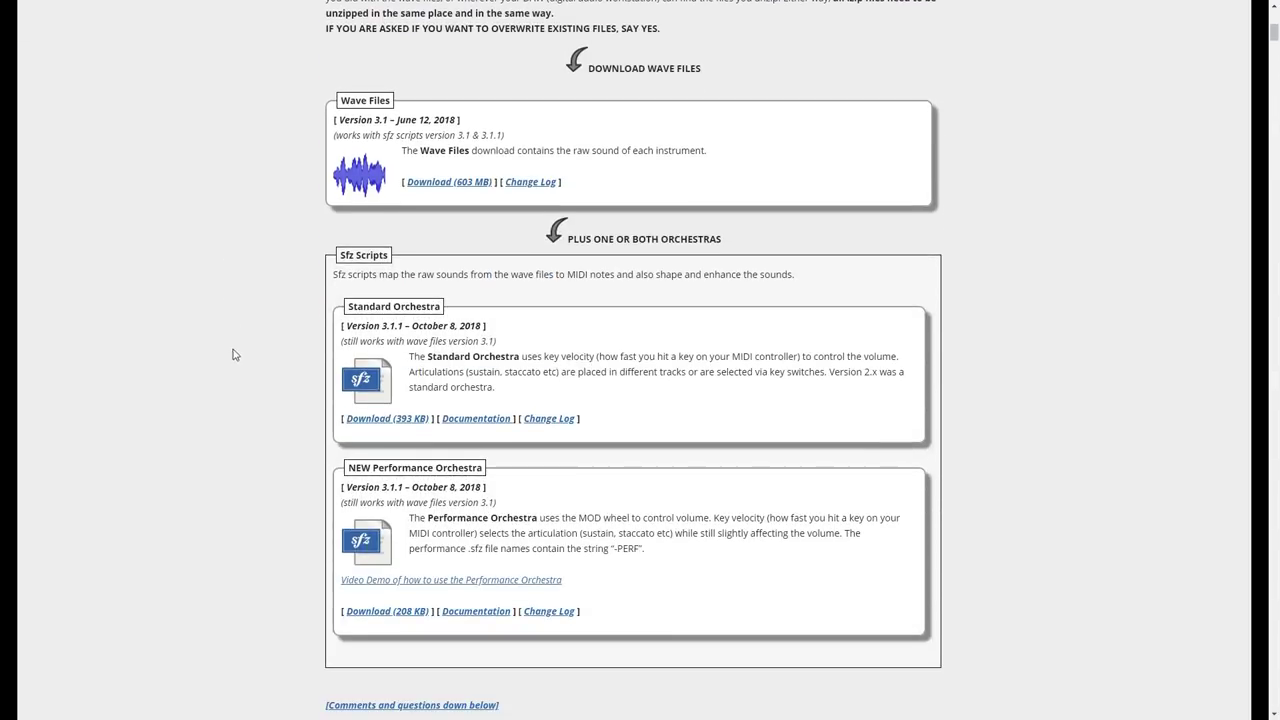
pyautogui.click(443, 183)
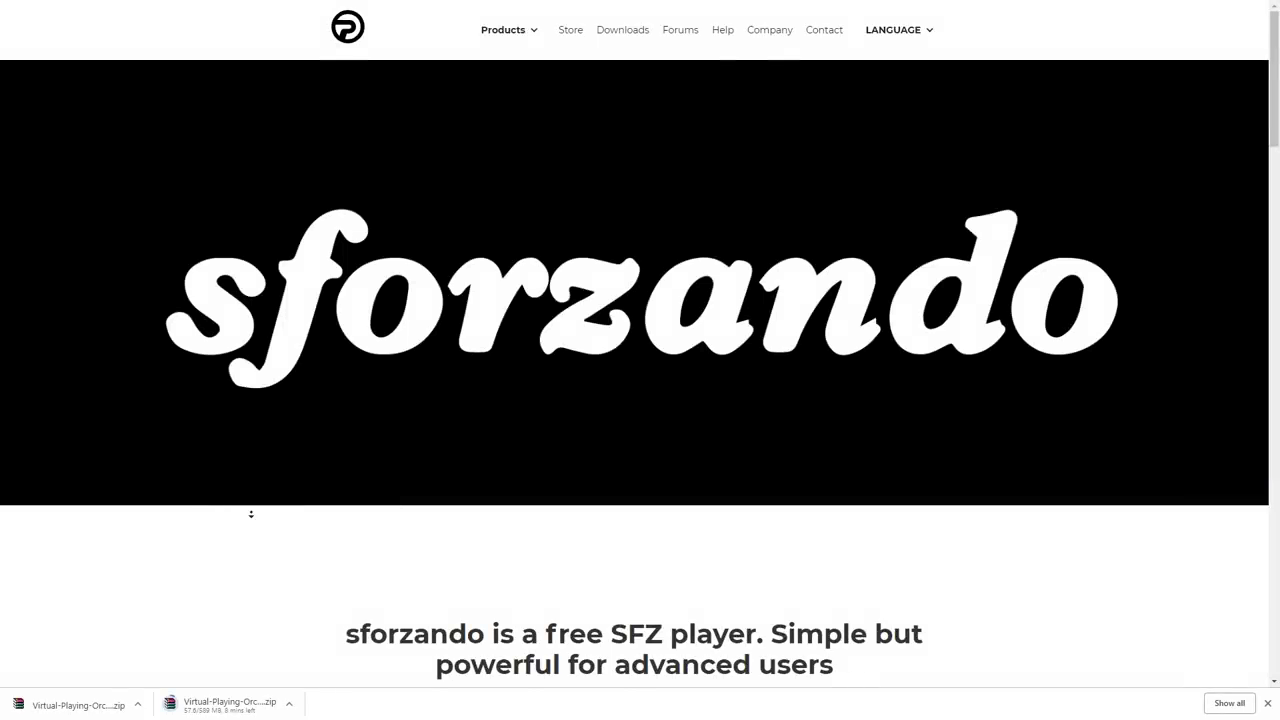
pyautogui.scroll(-3, 247, 540)
pyautogui.scroll(-2, 247, 541)
pyautogui.scroll(-2, 246, 545)
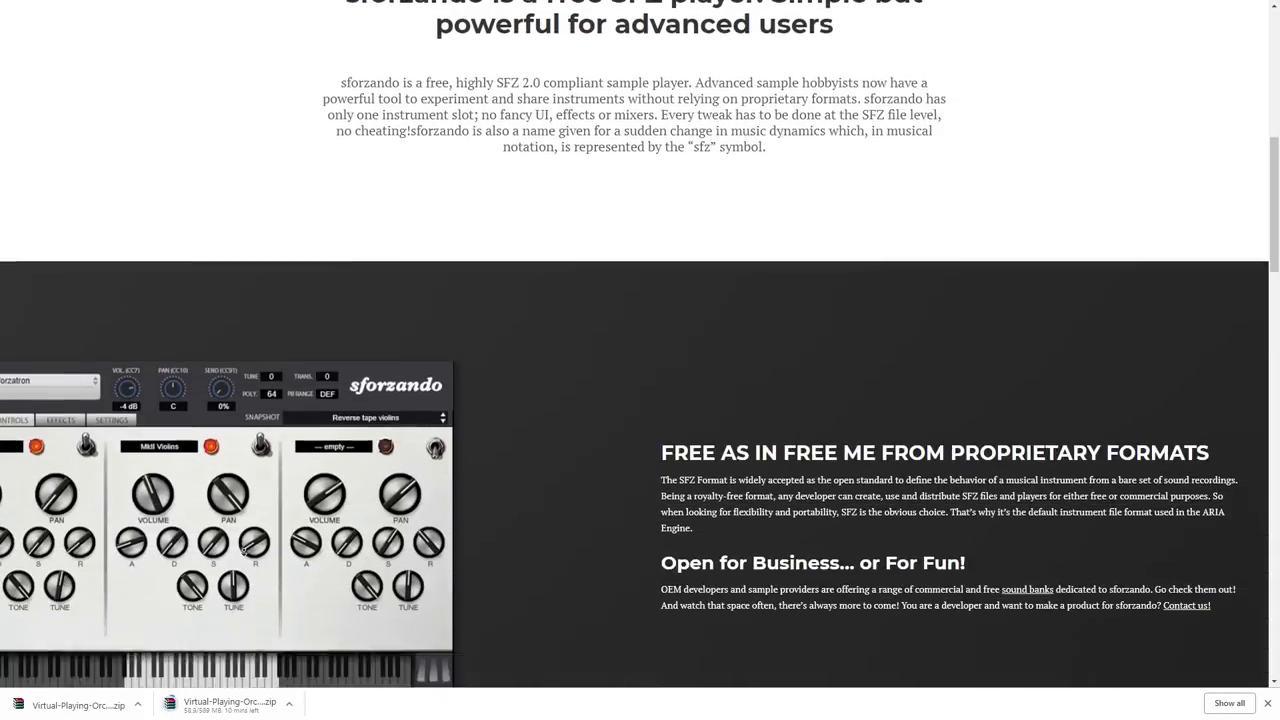
pyautogui.scroll(-2, 244, 551)
pyautogui.scroll(-2, 297, 493)
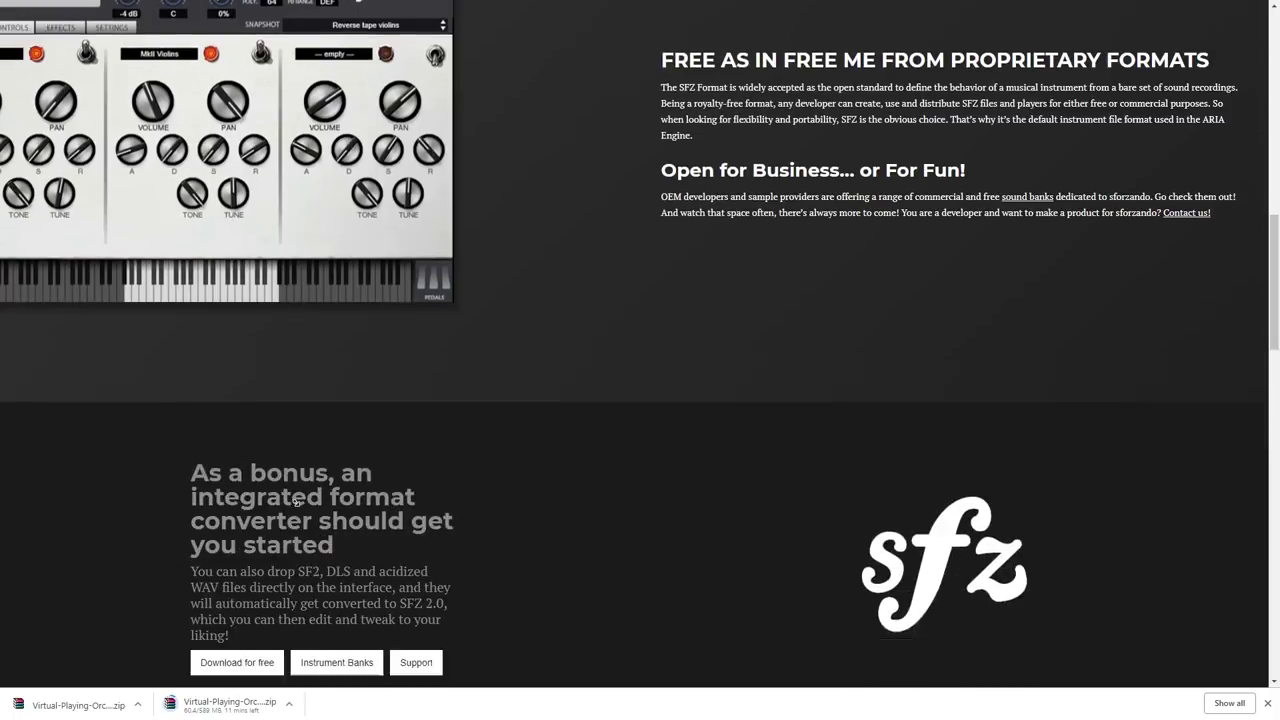
pyautogui.scroll(-2, 297, 493)
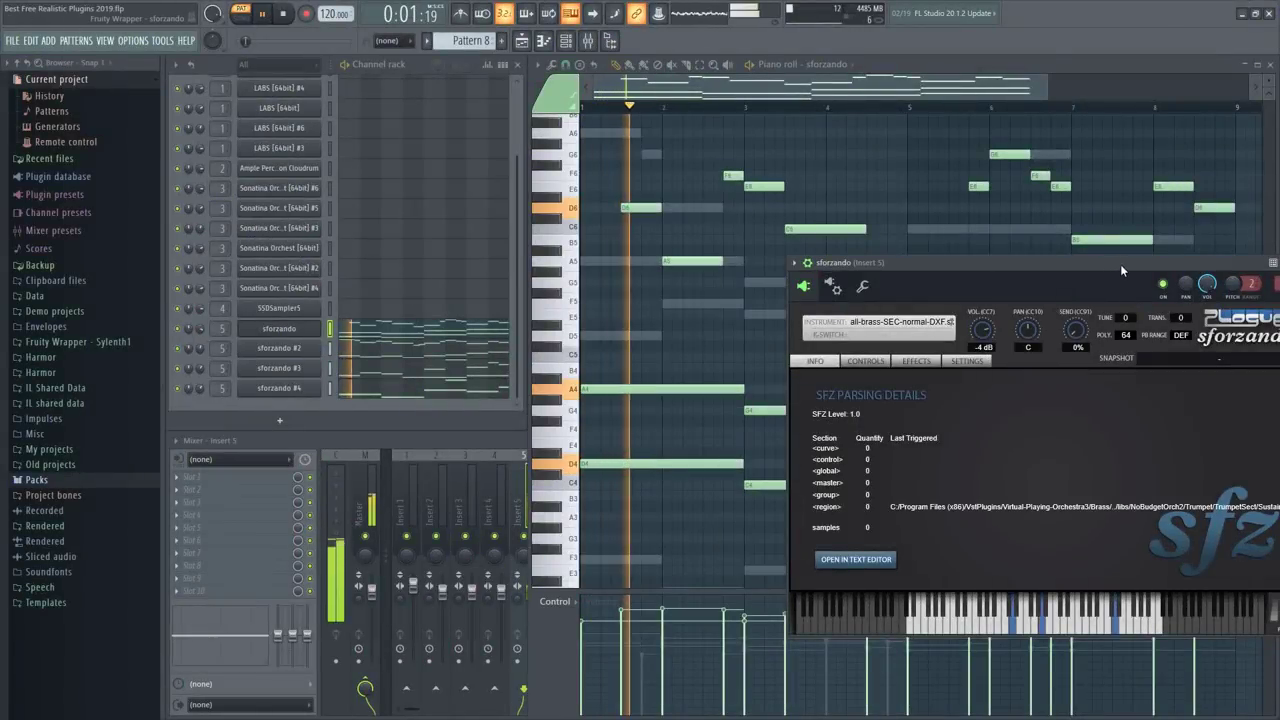
# Clear away the sforzando window and view sforzando #2, #3 and #4 notes in the piano roll.
pyautogui.moveTo(1120, 264); pyautogui.dragTo(963, 295)
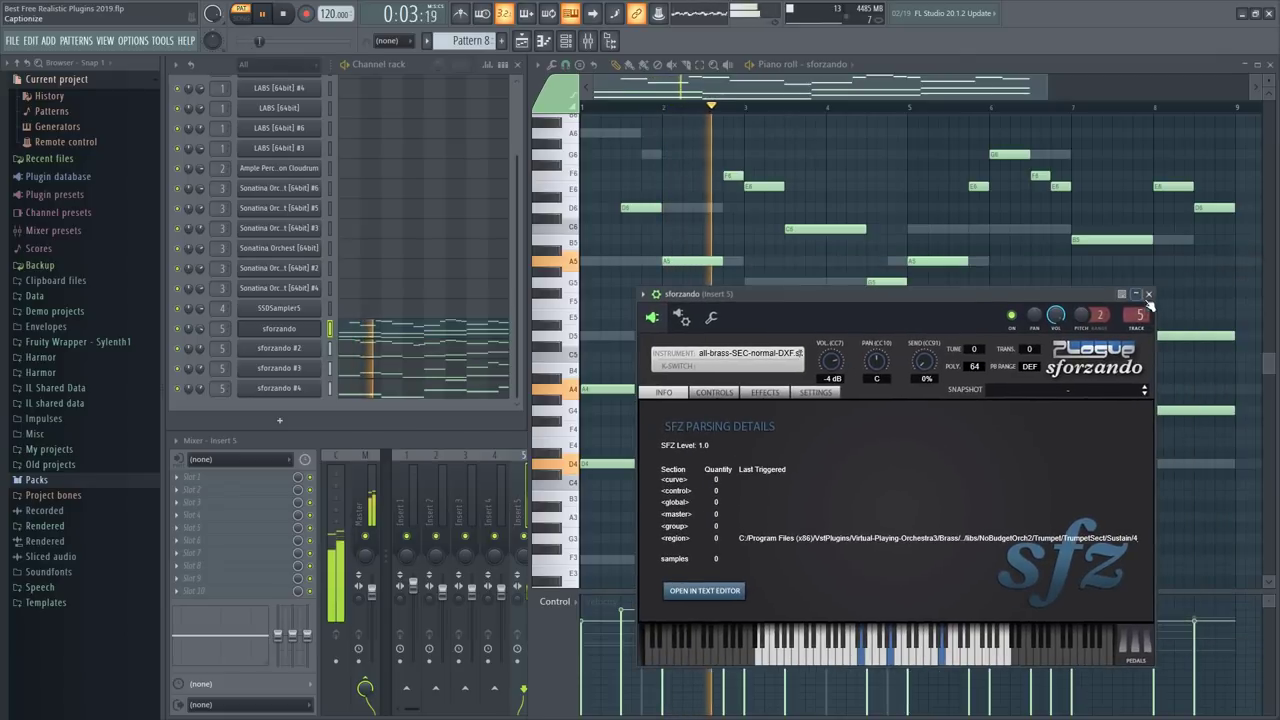
pyautogui.click(1040, 315)
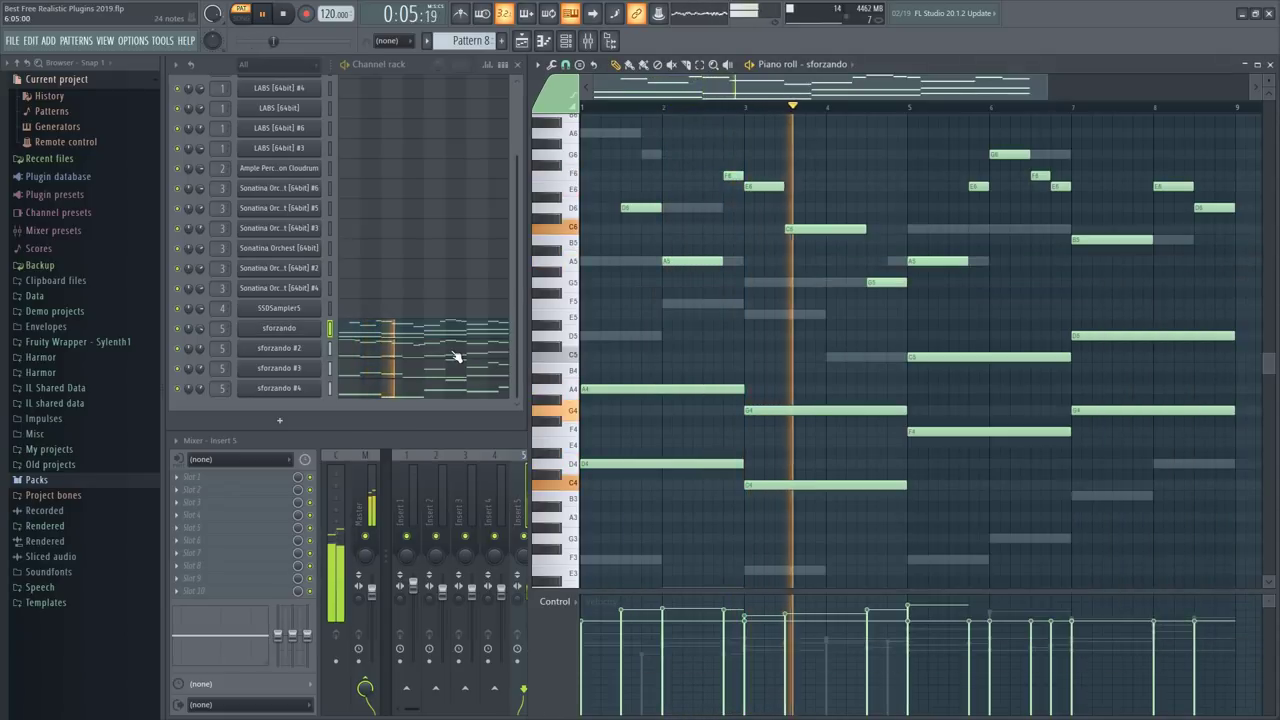
pyautogui.click(365, 352)
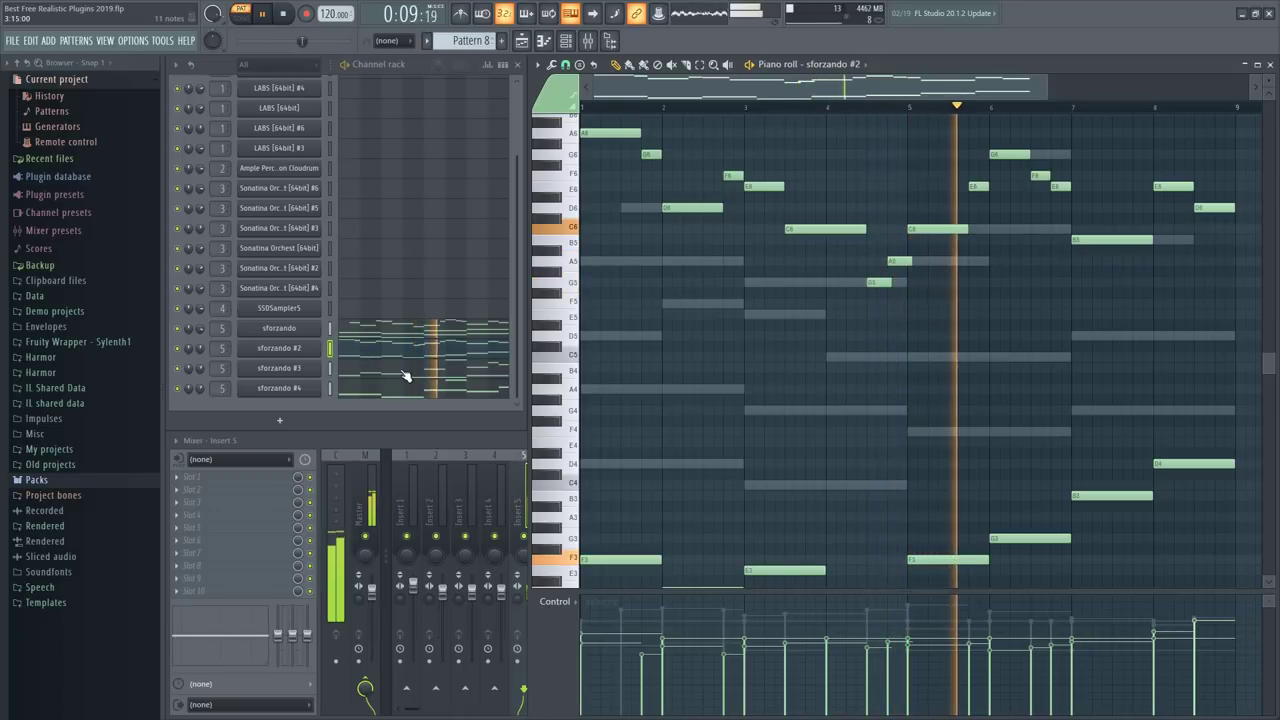
pyautogui.click(404, 372)
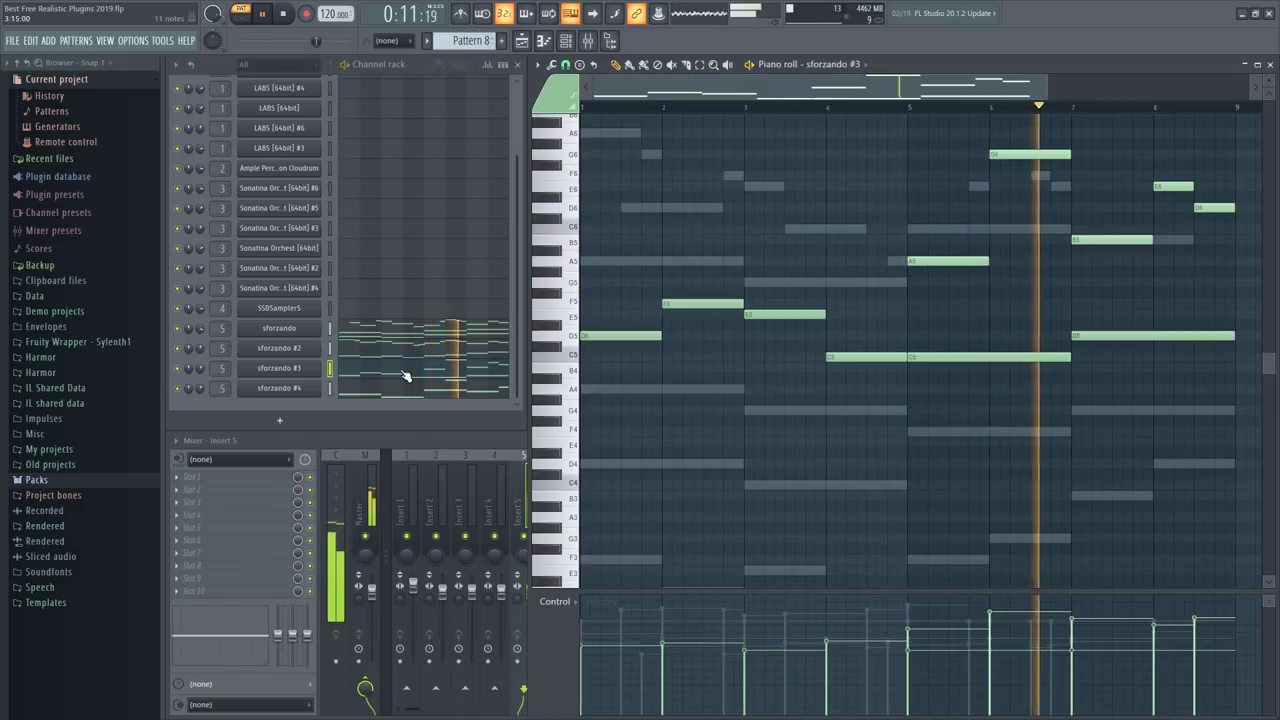
pyautogui.click(406, 392)
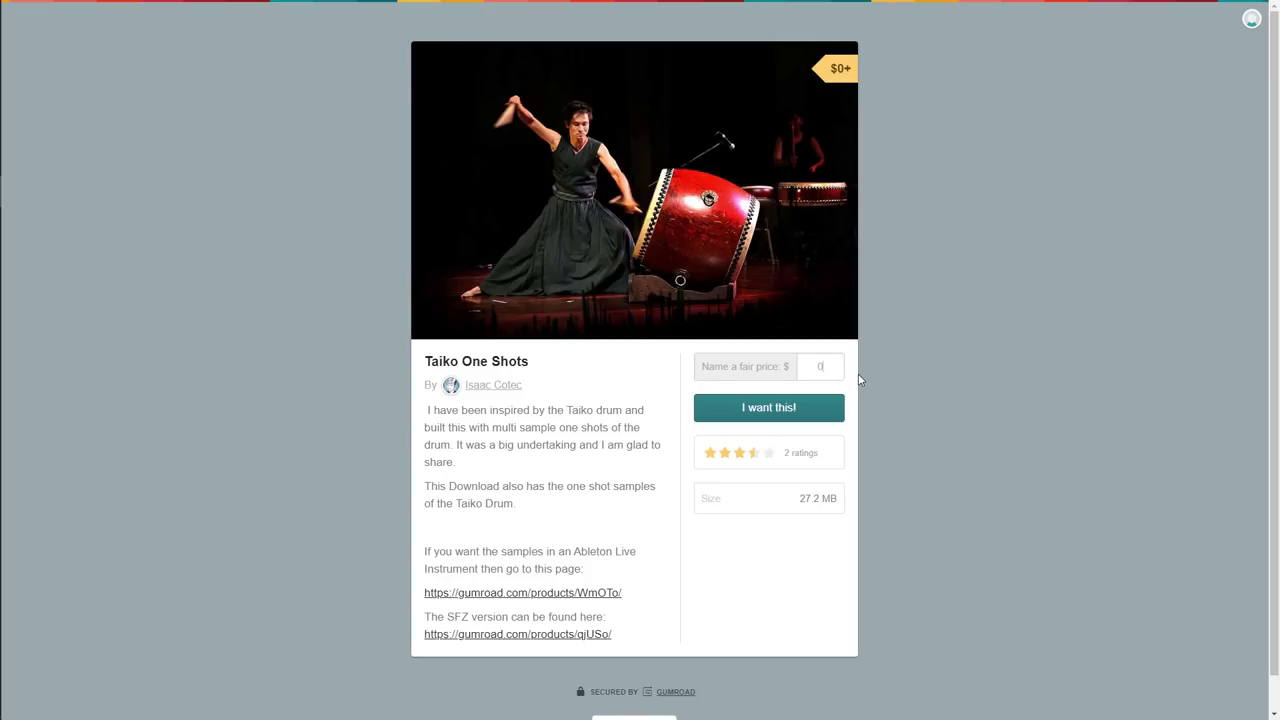
# Request the Taiko One Shots pack, back out of checkout, and proceed at the 99999 price.
pyautogui.click(784, 413)
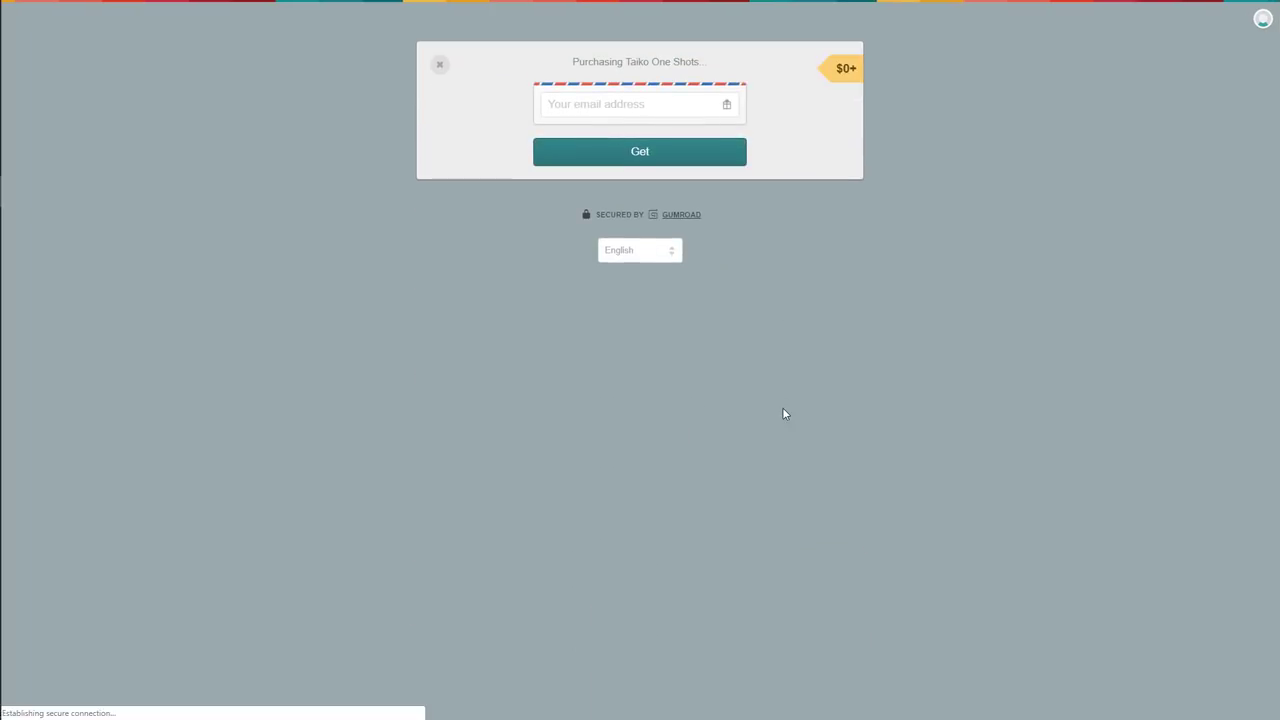
pyautogui.click(440, 68)
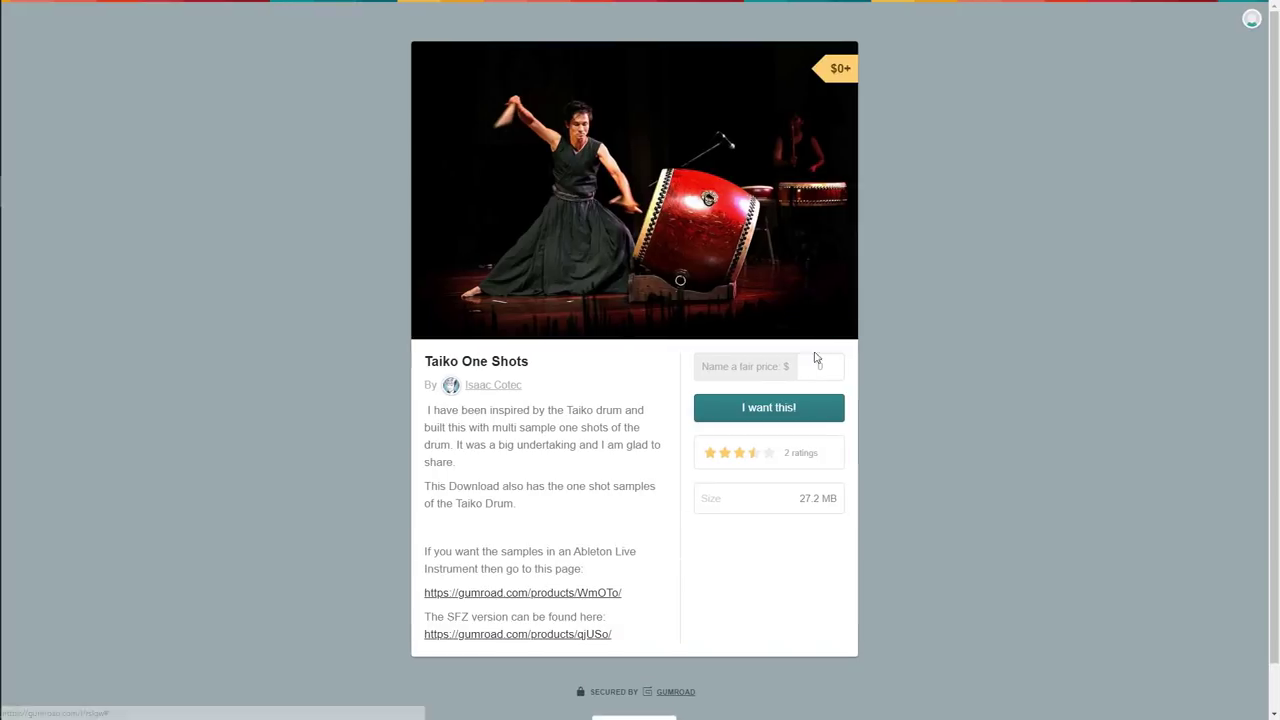
pyautogui.click(799, 410)
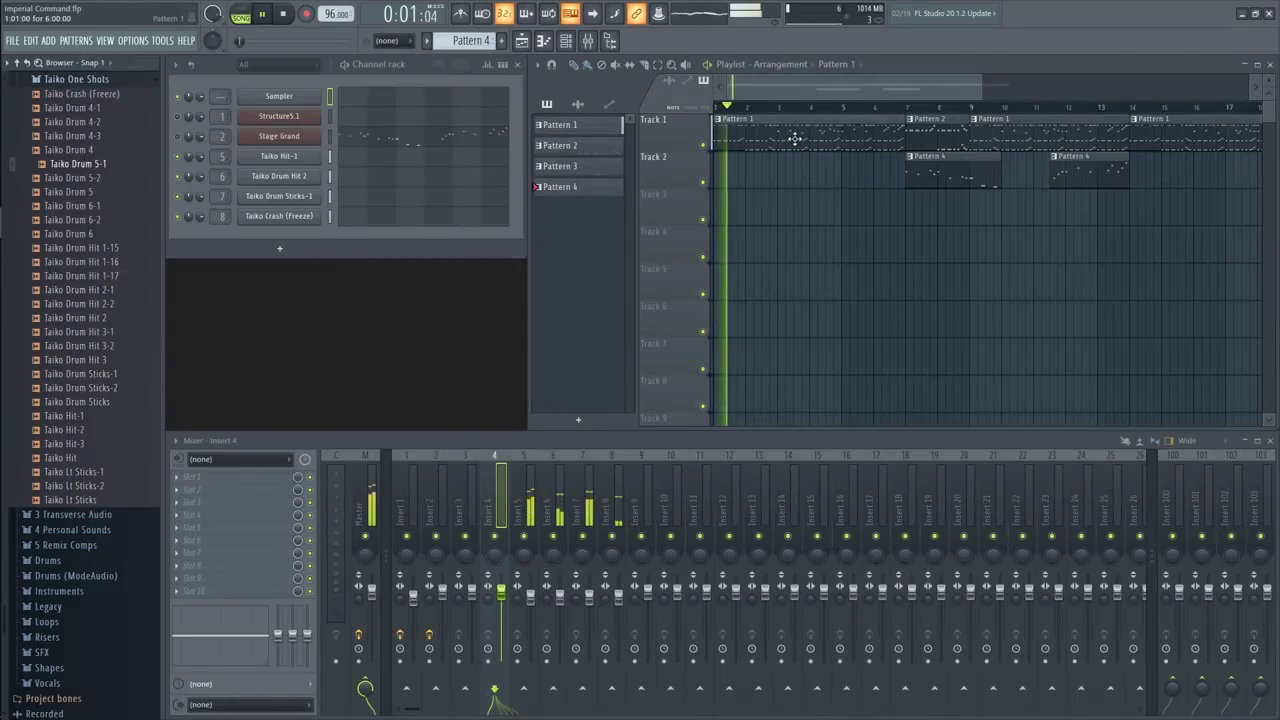
# On Pattern 1, view Taiko Hit-1, Taiko Drum Hit 2 and Taiko Crash (Freeze) notes, then stop playback.
pyautogui.click(795, 138)
pyautogui.click(440, 157)
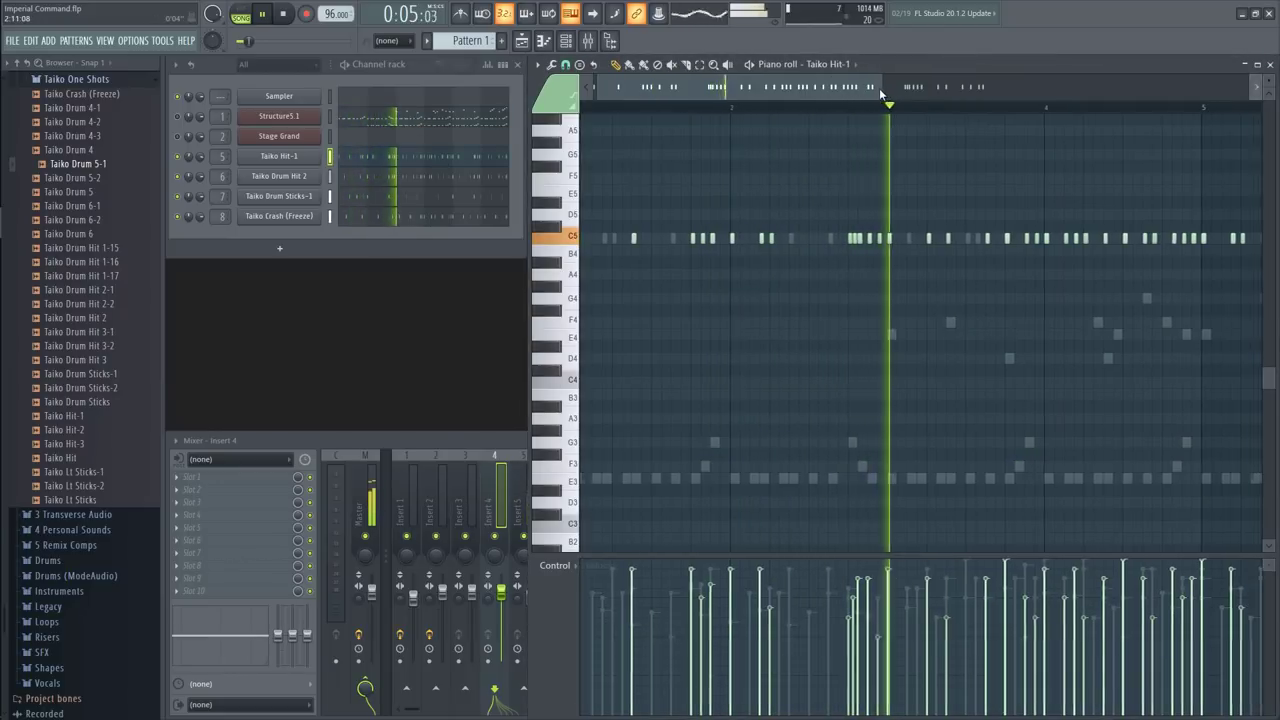
pyautogui.scroll(-2, 956, 93)
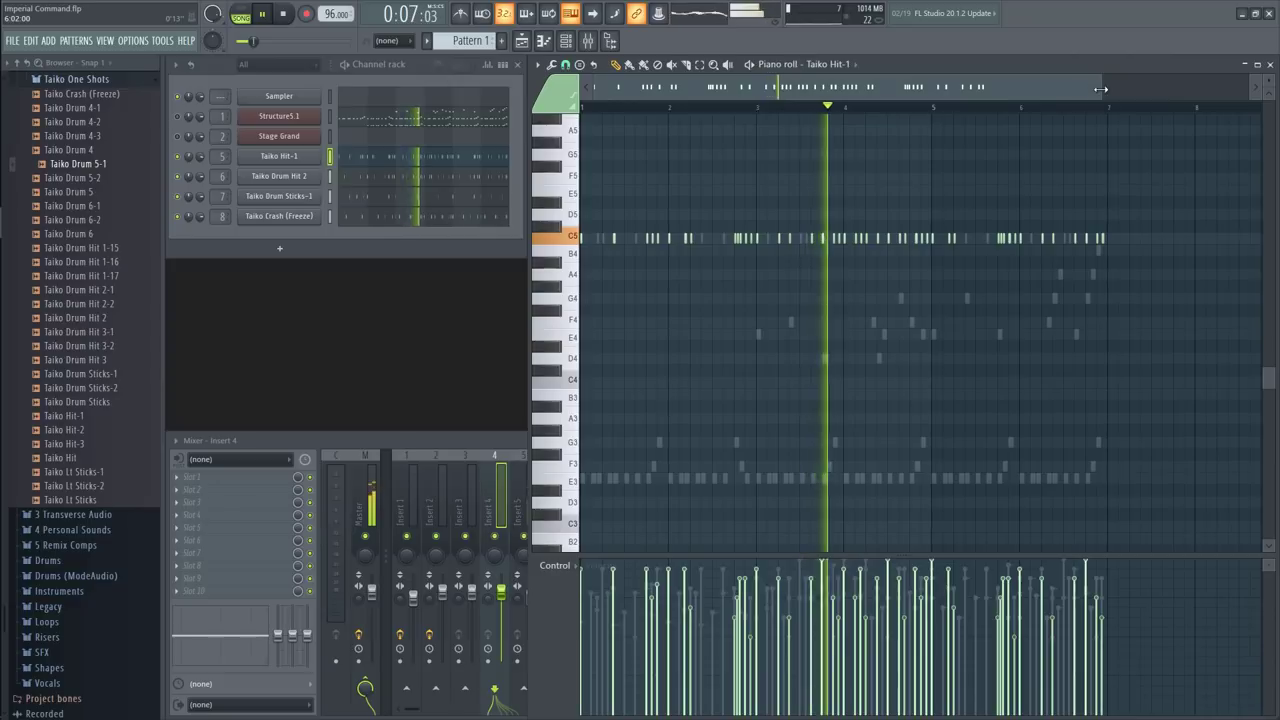
pyautogui.scroll(1, 956, 93)
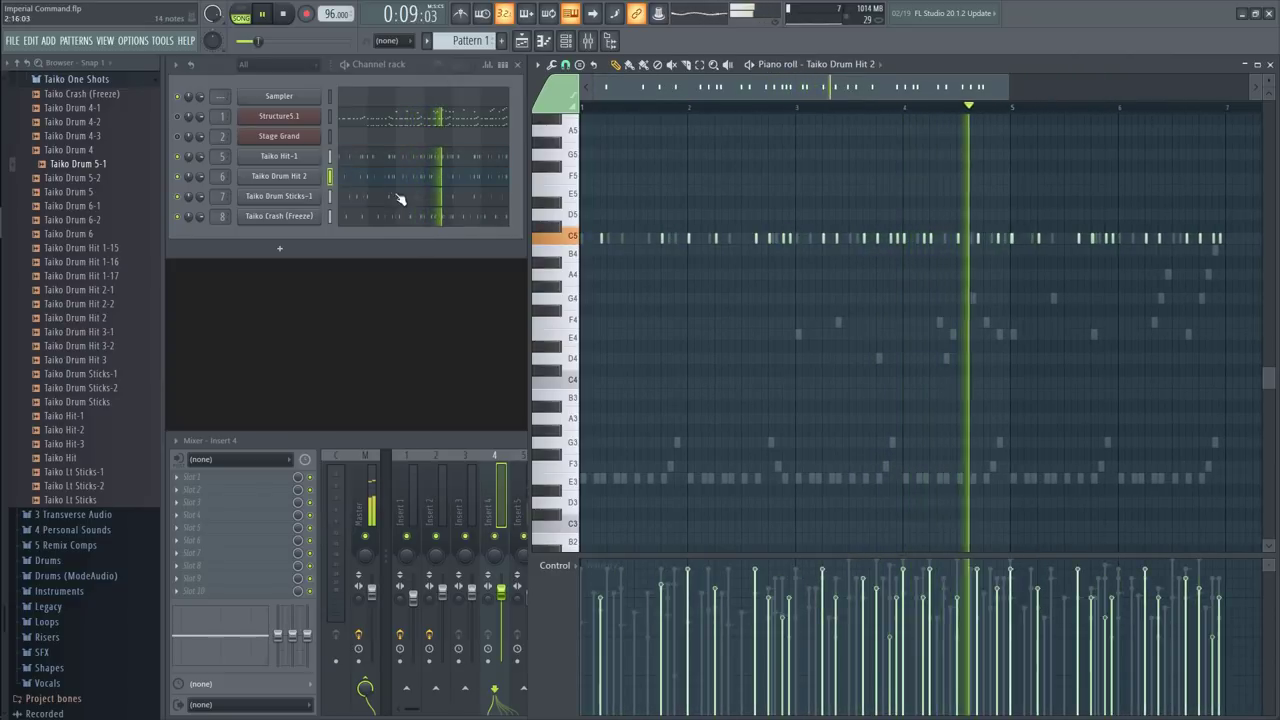
pyautogui.click(428, 197)
pyautogui.click(426, 221)
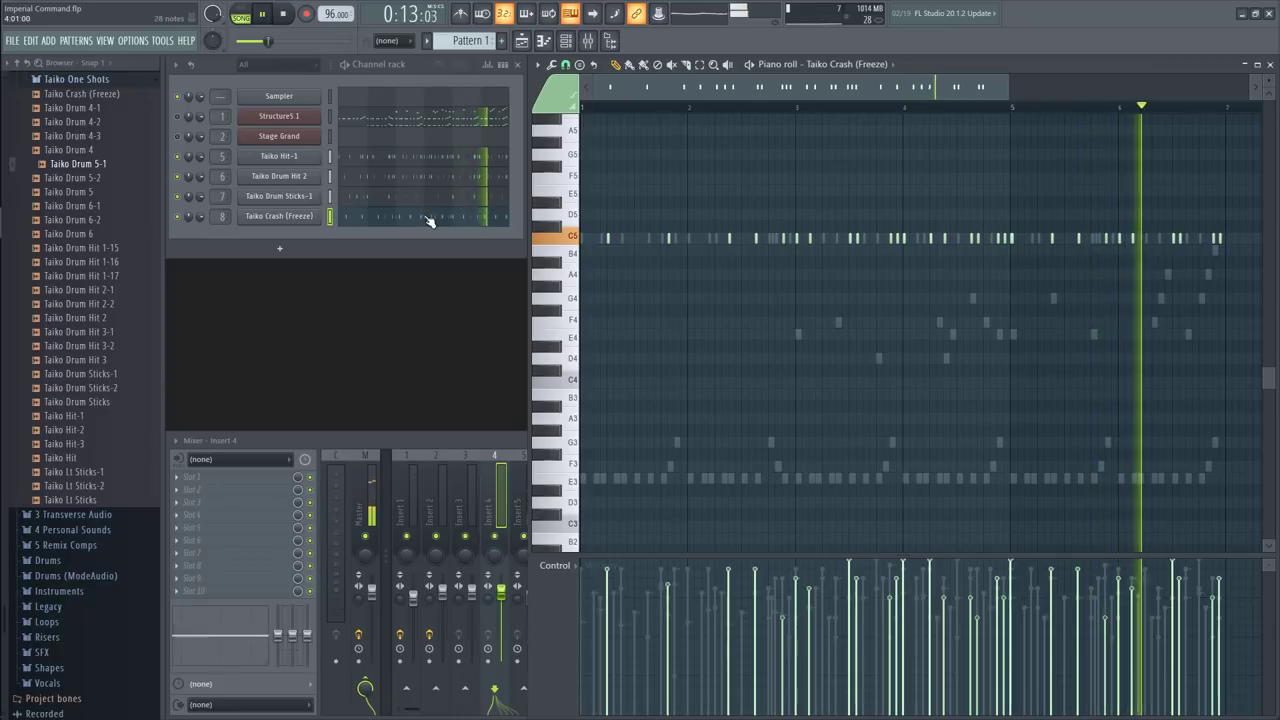
pyautogui.press('space')
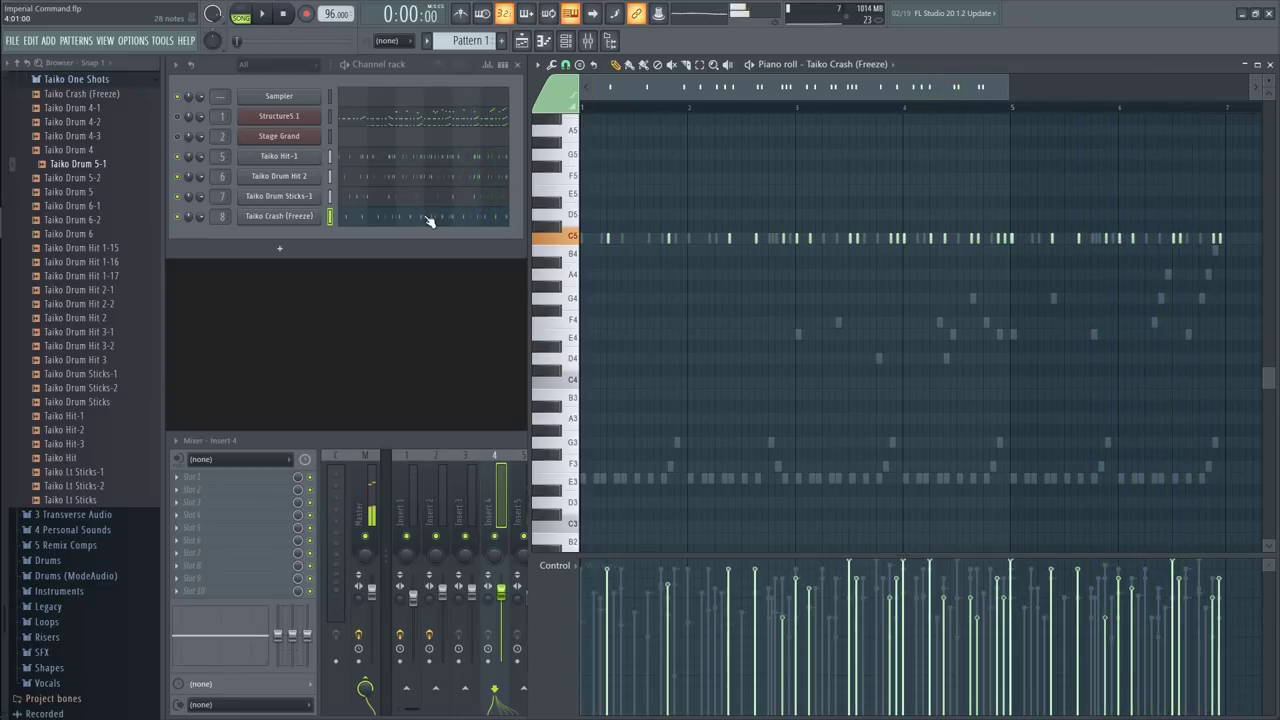